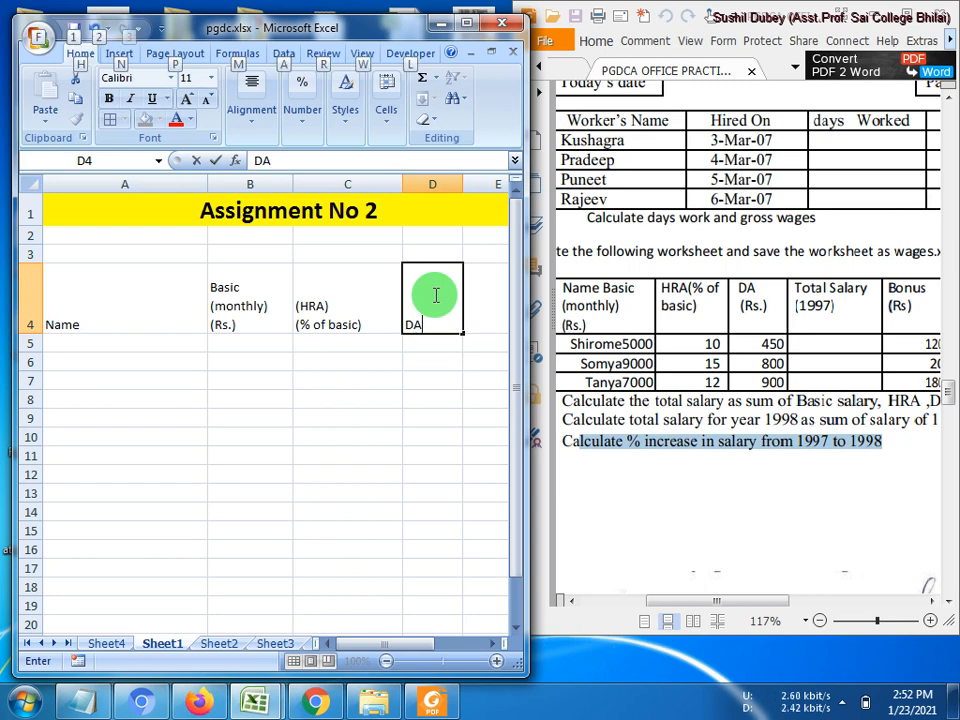
Step: Enter the two-line headings DA (Rs.), Total Salary (1997) and Bonus (Rs.) in cells D4 to F4
{"action": "key", "text": "alt+Return"}
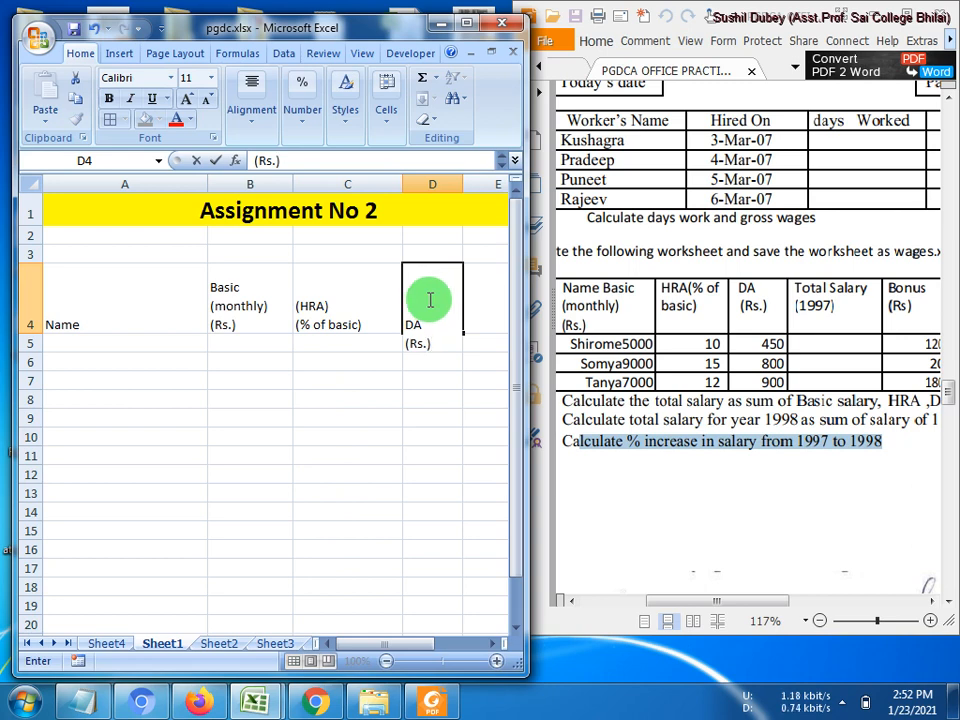
{"action": "left_click", "coordinate": [493, 287]}
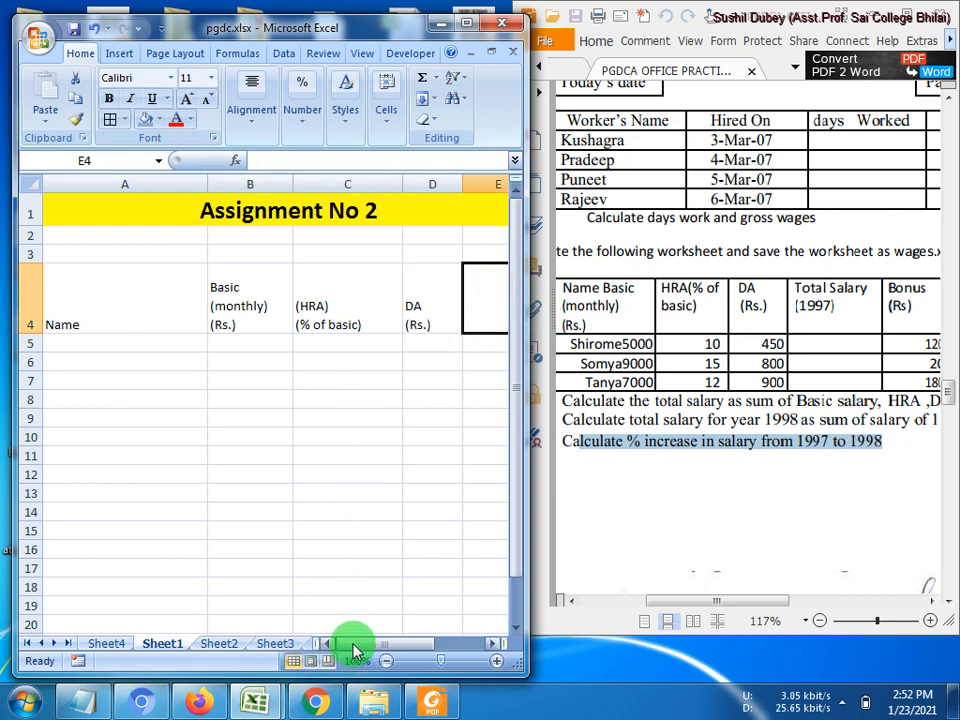
{"action": "left_click", "coordinate": [493, 645]}
{"action": "left_click", "coordinate": [493, 645]}
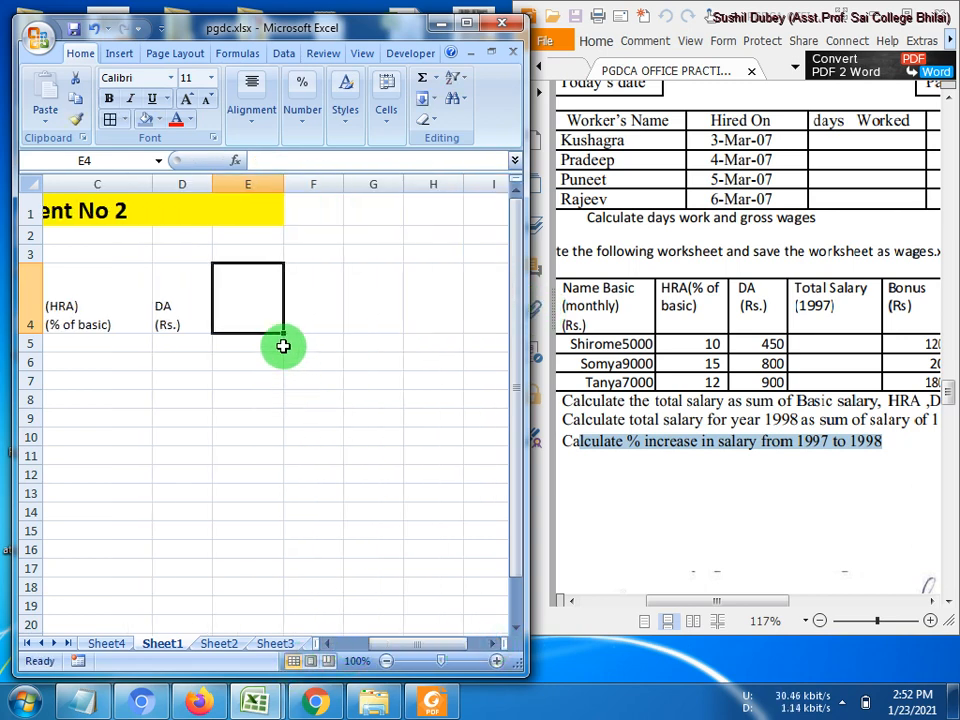
{"action": "type", "text": "Total Salary"}
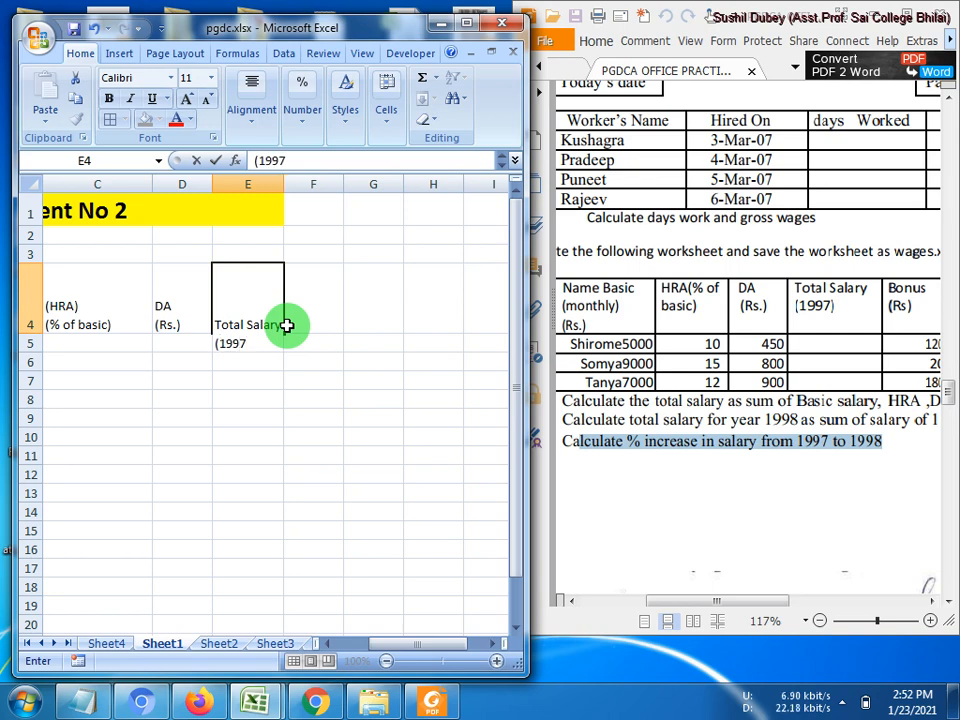
{"action": "left_click", "coordinate": [334, 301]}
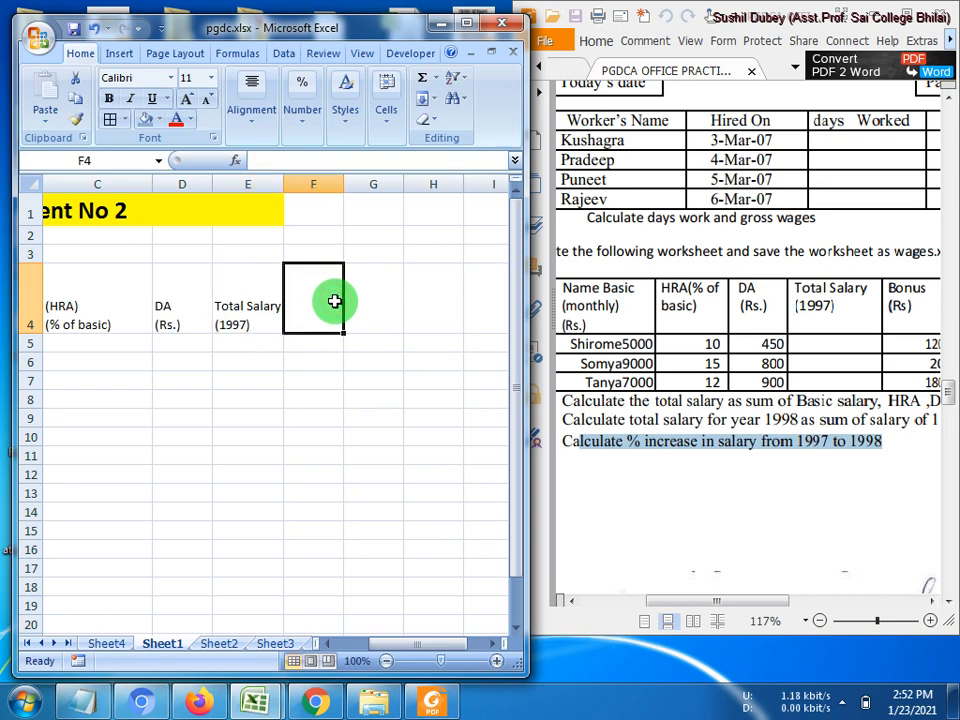
{"action": "type", "text": "Bonus"}
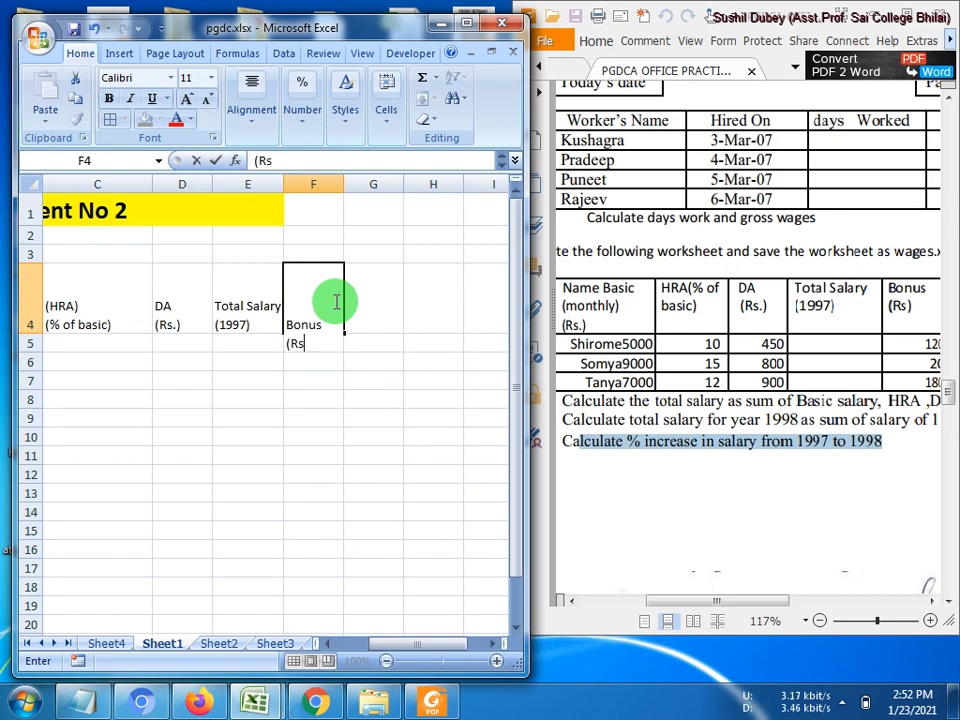
{"action": "key", "text": "Tab"}
Step: Copy the Total Salary (1997) heading from E4 into G4, following the PDF's table layout
{"action": "left_click_drag", "start_coordinate": [660, 324], "coordinate": [538, 326]}
{"action": "left_click_drag", "start_coordinate": [745, 343], "coordinate": [608, 348]}
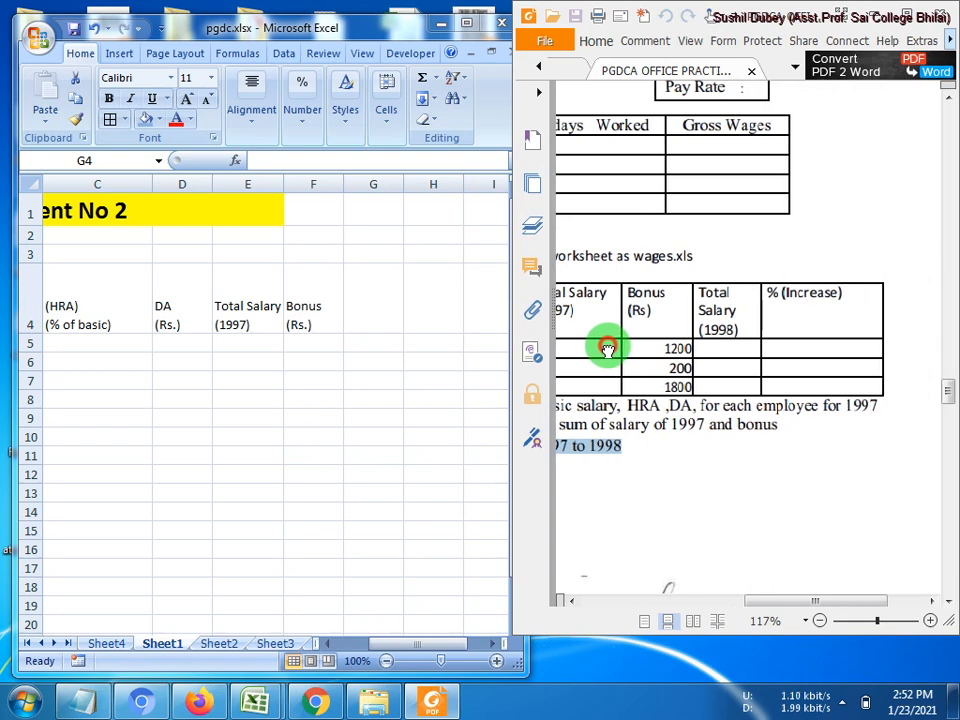
{"action": "left_click", "coordinate": [240, 302]}
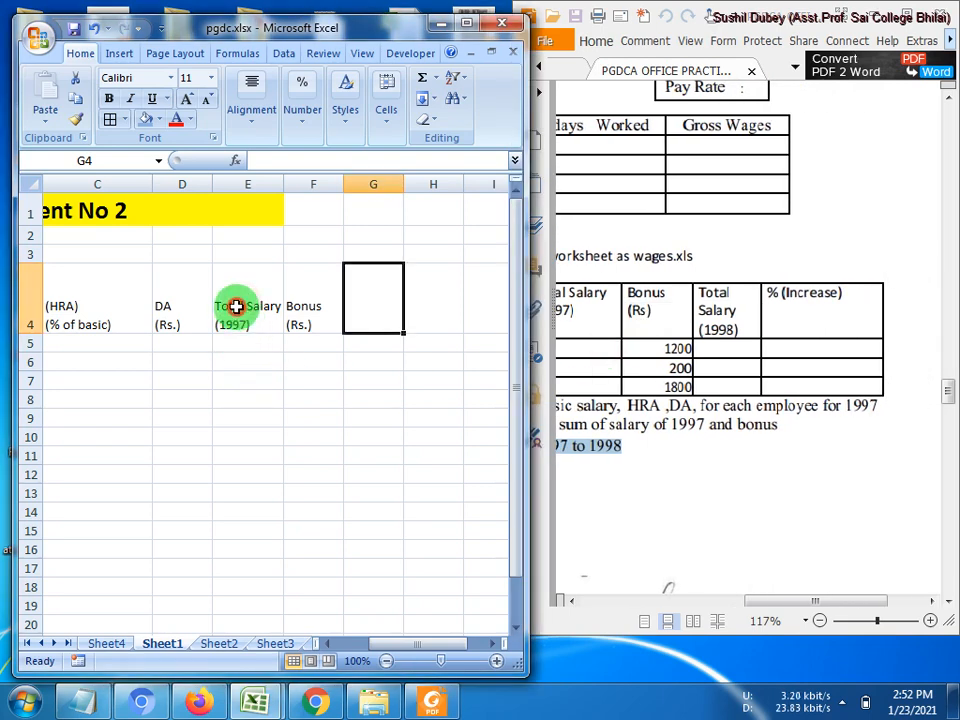
{"action": "right_click", "coordinate": [240, 318]}
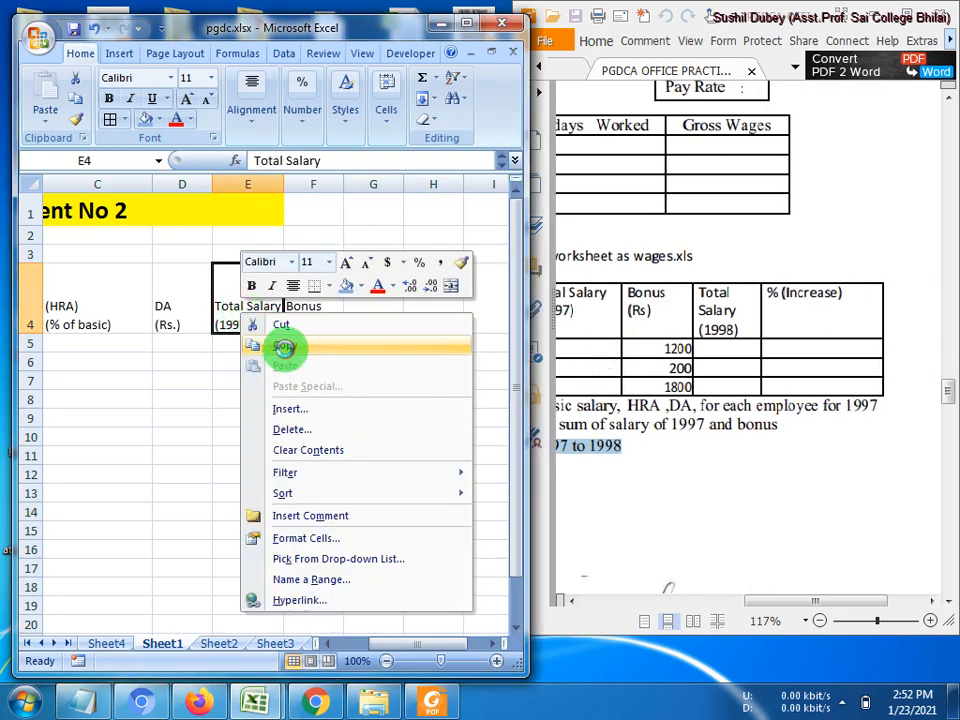
{"action": "left_click", "coordinate": [287, 345]}
{"action": "left_click", "coordinate": [364, 308]}
{"action": "right_click", "coordinate": [364, 308]}
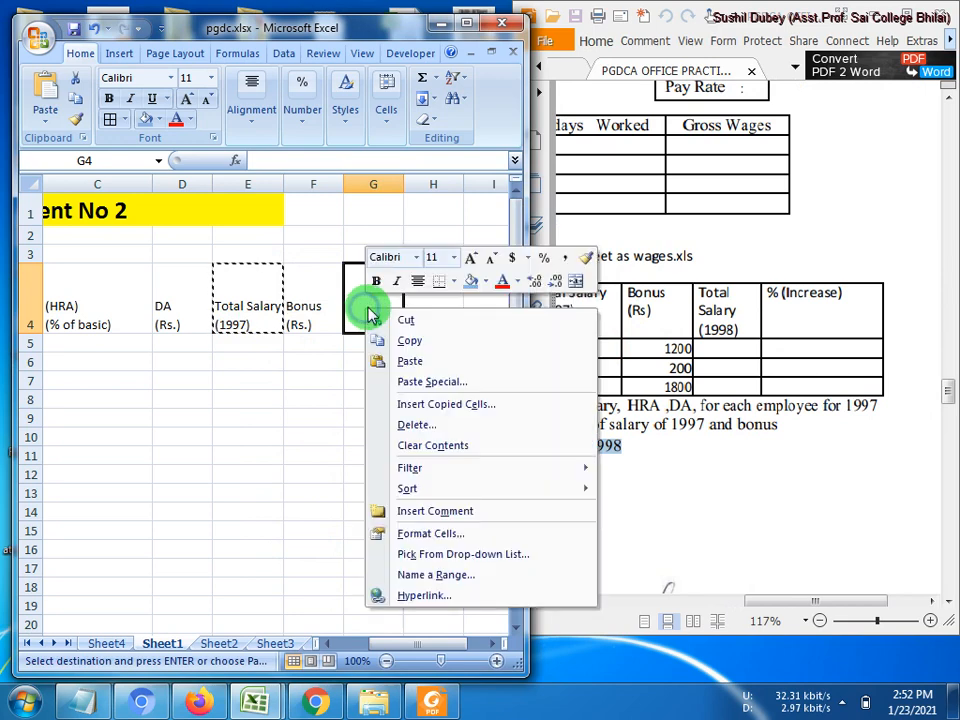
{"action": "left_click", "coordinate": [407, 360]}
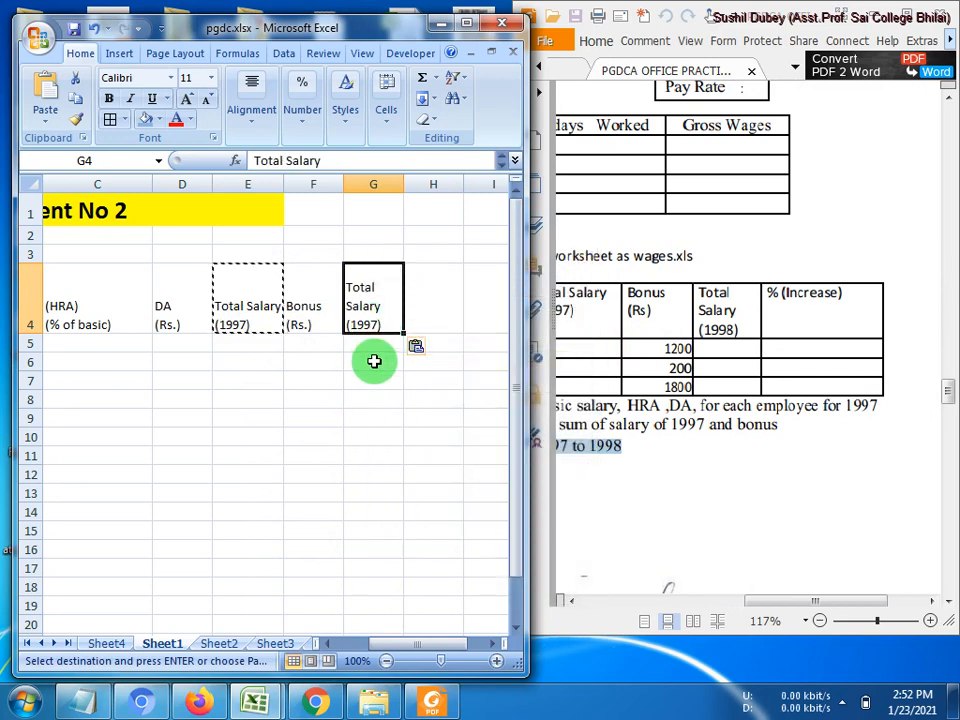
Step: Change the year in the G4 heading to (1998) and enter the heading % (Increase) in H4
{"action": "double_click", "coordinate": [370, 318]}
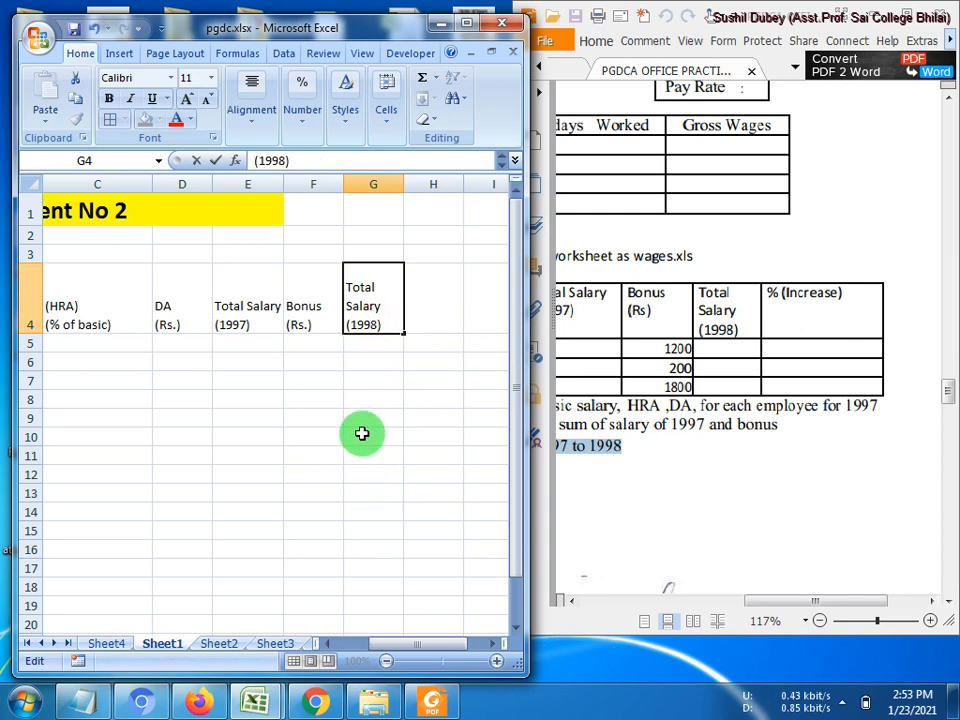
{"action": "left_click", "coordinate": [433, 313]}
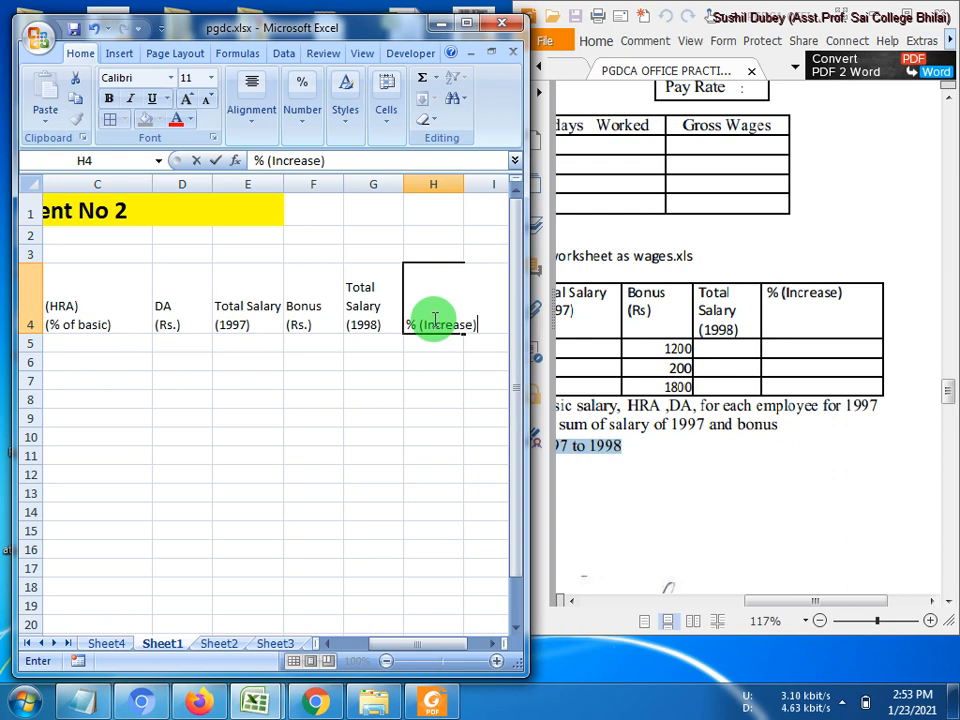
{"action": "left_click", "coordinate": [430, 377]}
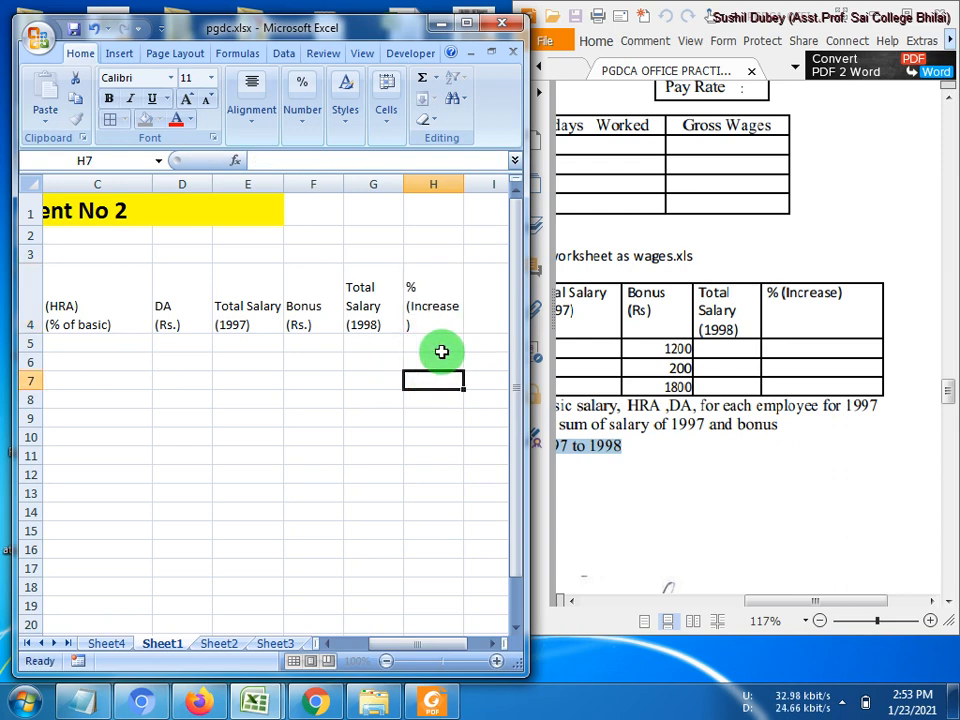
Step: Enter the three employee names from the PDF's salary table in cells A5 to A7
{"action": "left_click_drag", "start_coordinate": [439, 643], "coordinate": [325, 643]}
{"action": "left_click", "coordinate": [146, 341]}
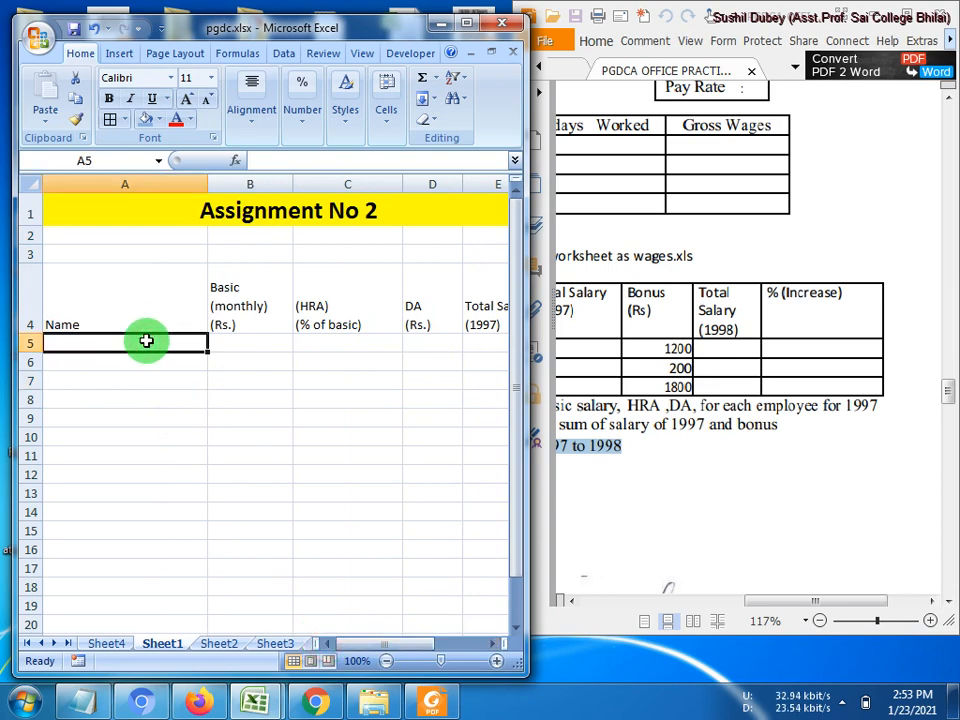
{"action": "left_click", "coordinate": [701, 470]}
{"action": "left_click_drag", "start_coordinate": [642, 472], "coordinate": [925, 469]}
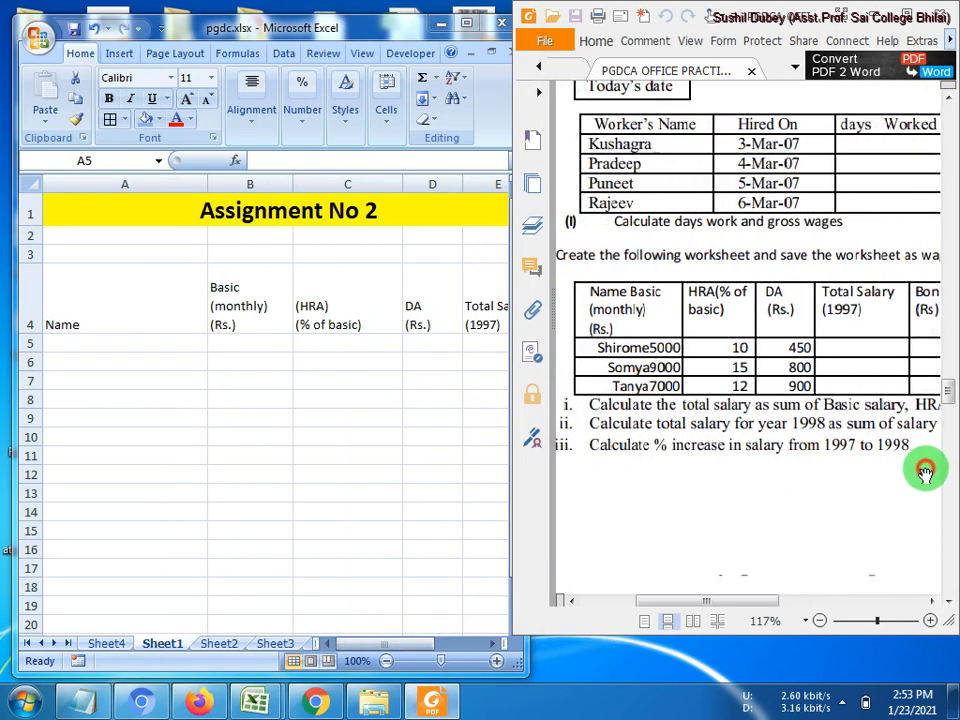
{"action": "left_click_drag", "start_coordinate": [701, 456], "coordinate": [751, 455]}
{"action": "left_click", "coordinate": [131, 341]}
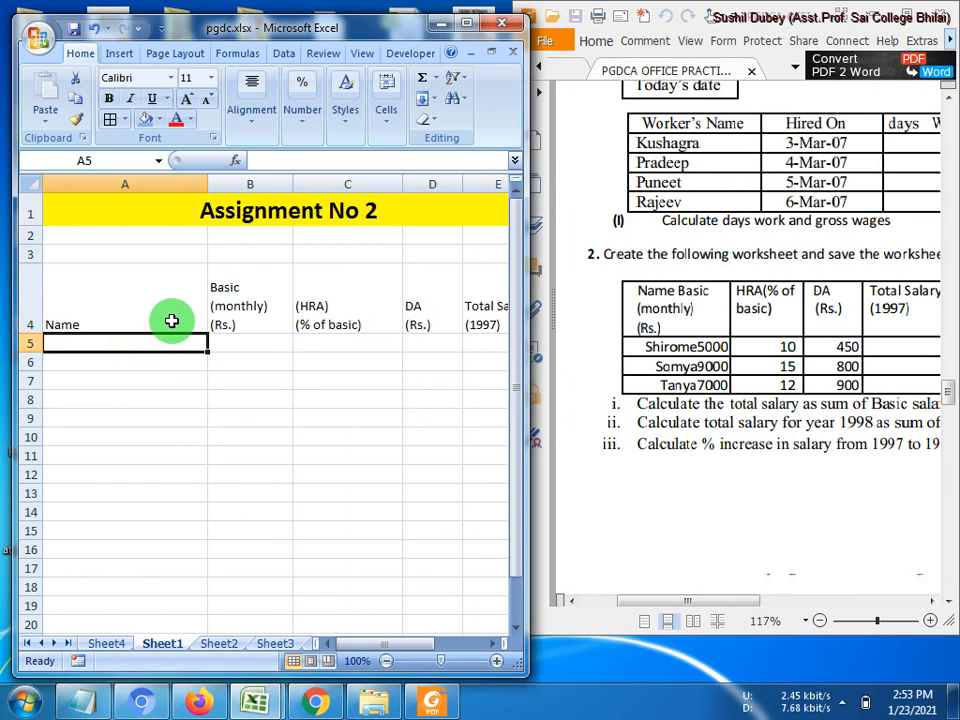
{"action": "type", "text": "Shirome"}
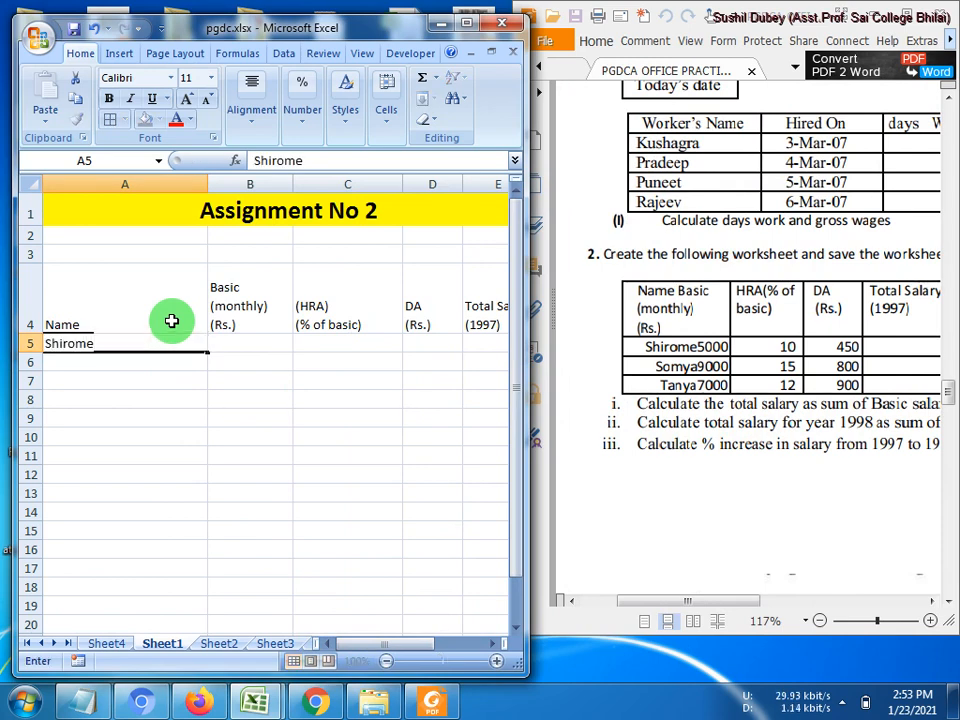
{"action": "key", "text": "Return"}
{"action": "type", "text": "Somya"}
{"action": "key", "text": "Return"}
{"action": "type", "text": "Tan"}
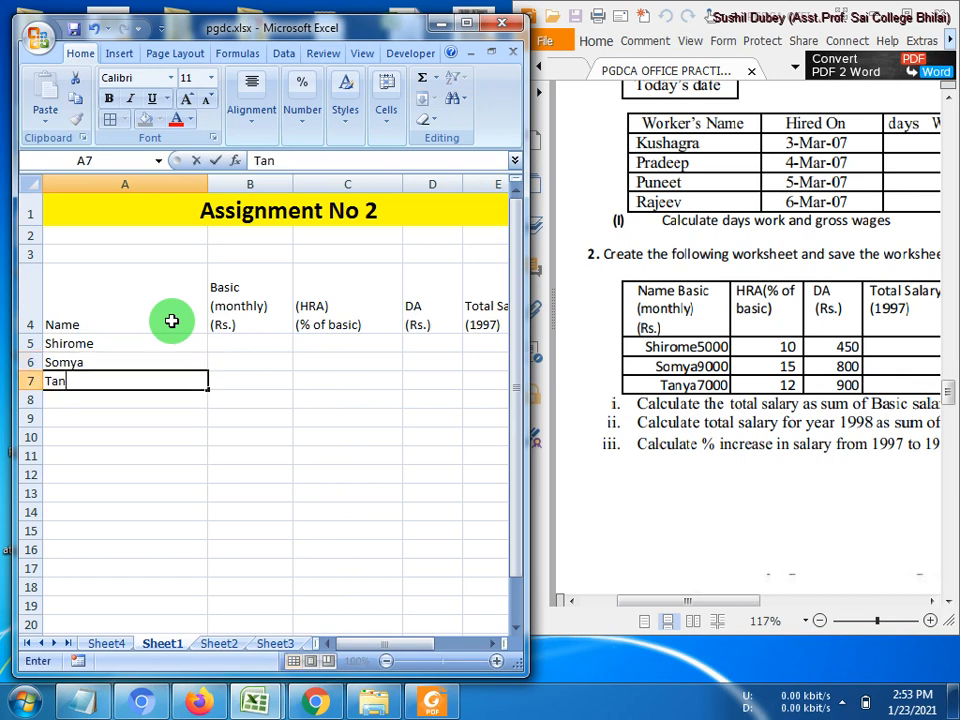
{"action": "type", "text": "ya"}
{"action": "key", "text": "Tab"}
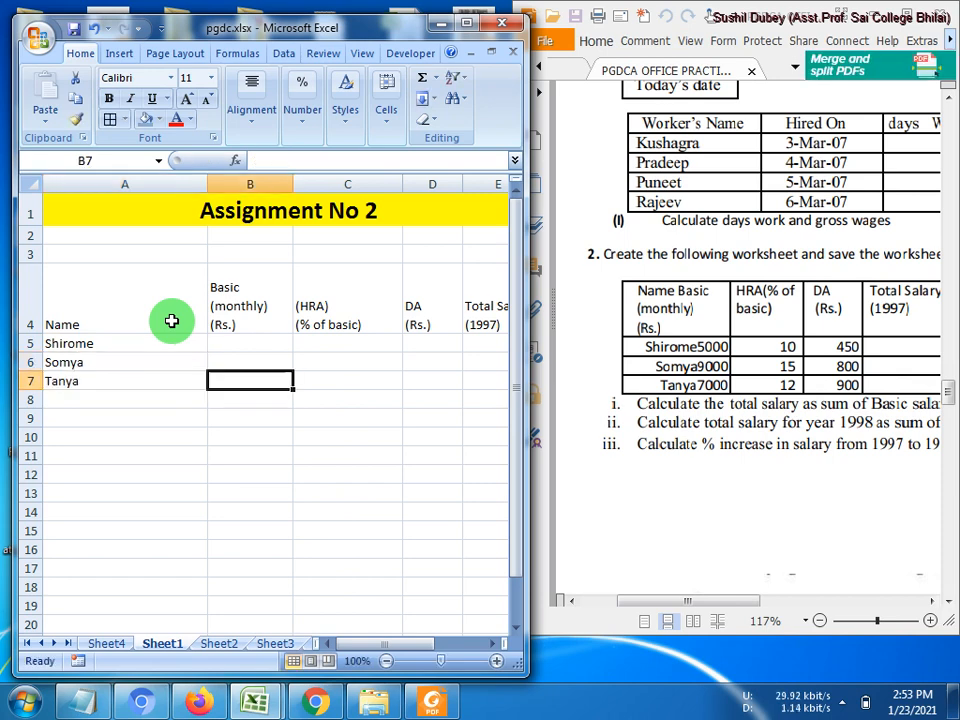
Step: Enter the monthly basic salaries 5000, 9000 and 7000 in cells B5 to B7
{"action": "left_click", "coordinate": [283, 343]}
{"action": "type", "text": "5000"}
{"action": "key", "text": "Return"}
{"action": "type", "text": "9"}
{"action": "key", "text": "Return"}
{"action": "type", "text": "7000"}
{"action": "key", "text": "Return"}
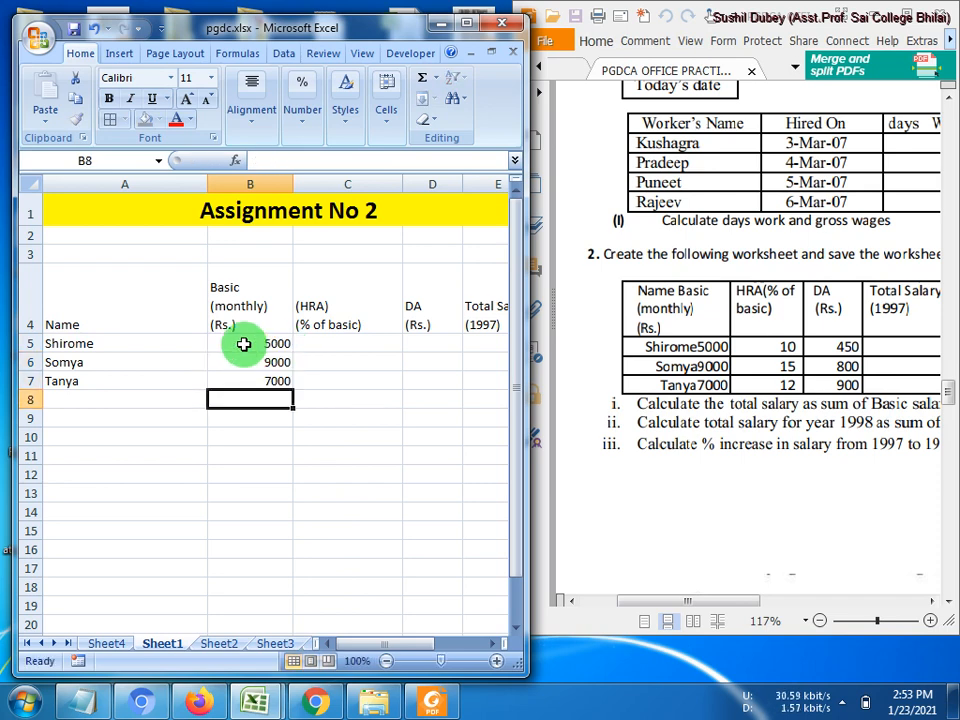
Step: Enter the HRA percentages 10, 15 and 12 in cells C5 to C7
{"action": "left_click", "coordinate": [370, 340]}
{"action": "type", "text": "10"}
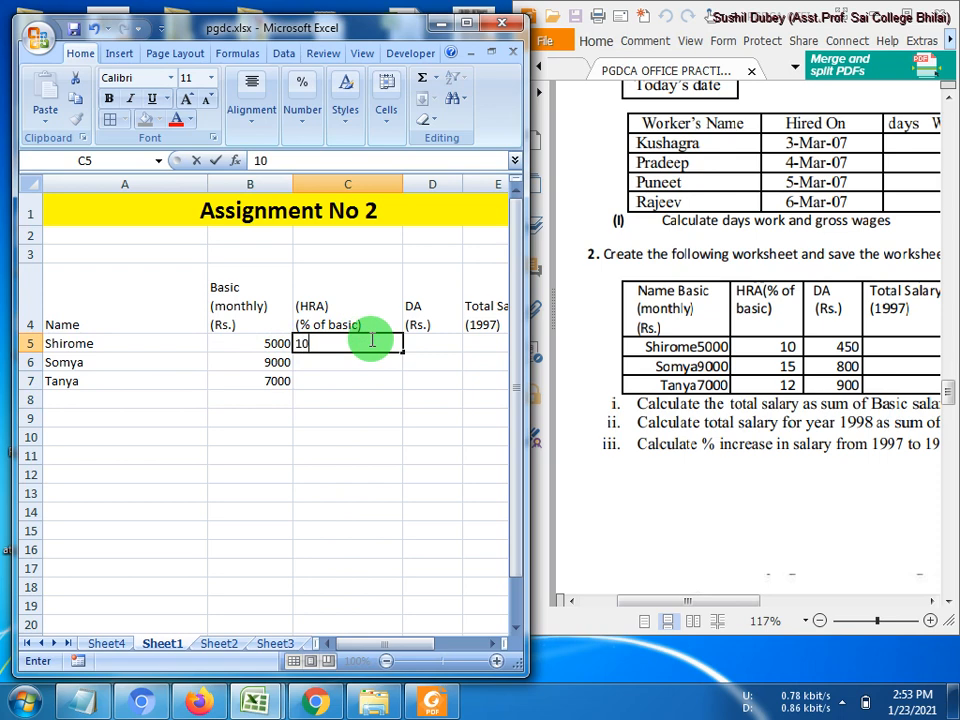
{"action": "key", "text": "Return"}
{"action": "type", "text": "15"}
{"action": "key", "text": "Return"}
{"action": "type", "text": "12"}
{"action": "key", "text": "Return"}
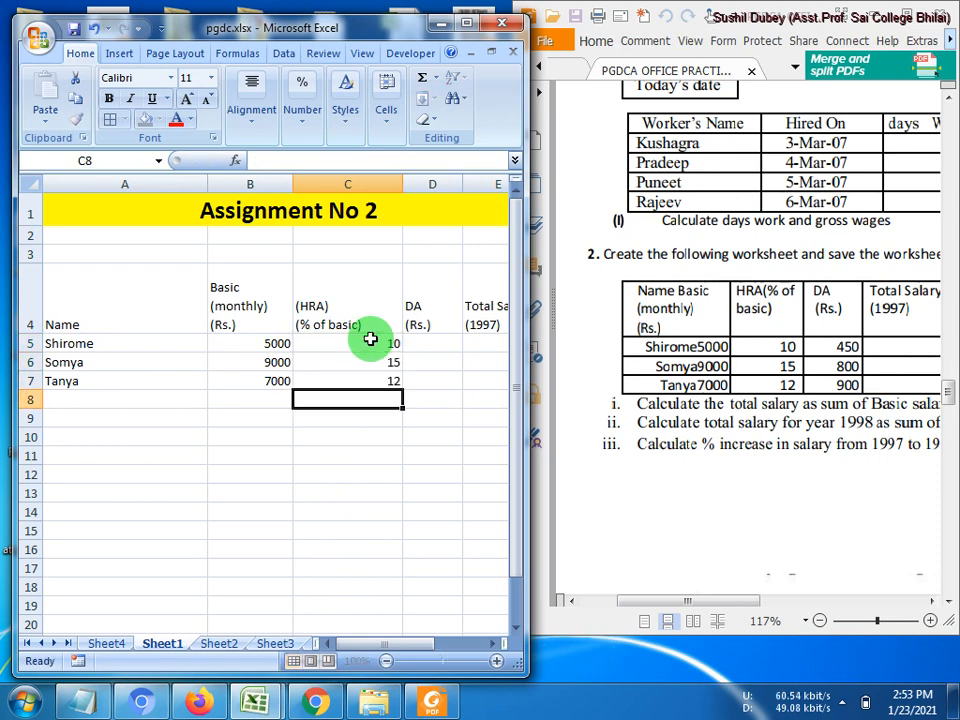
Step: Enter the DA amounts 450, 800 and 900 in cells D5 to D7
{"action": "left_click", "coordinate": [445, 345]}
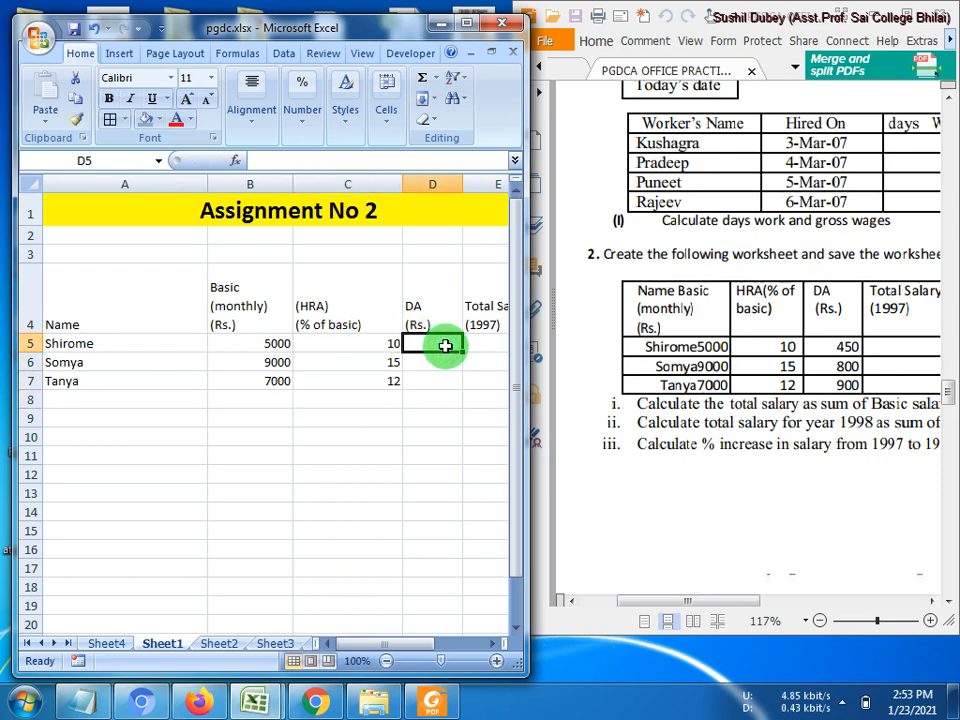
{"action": "type", "text": "450"}
{"action": "key", "text": "Return"}
{"action": "type", "text": "800"}
{"action": "key", "text": "Return"}
{"action": "type", "text": "900"}
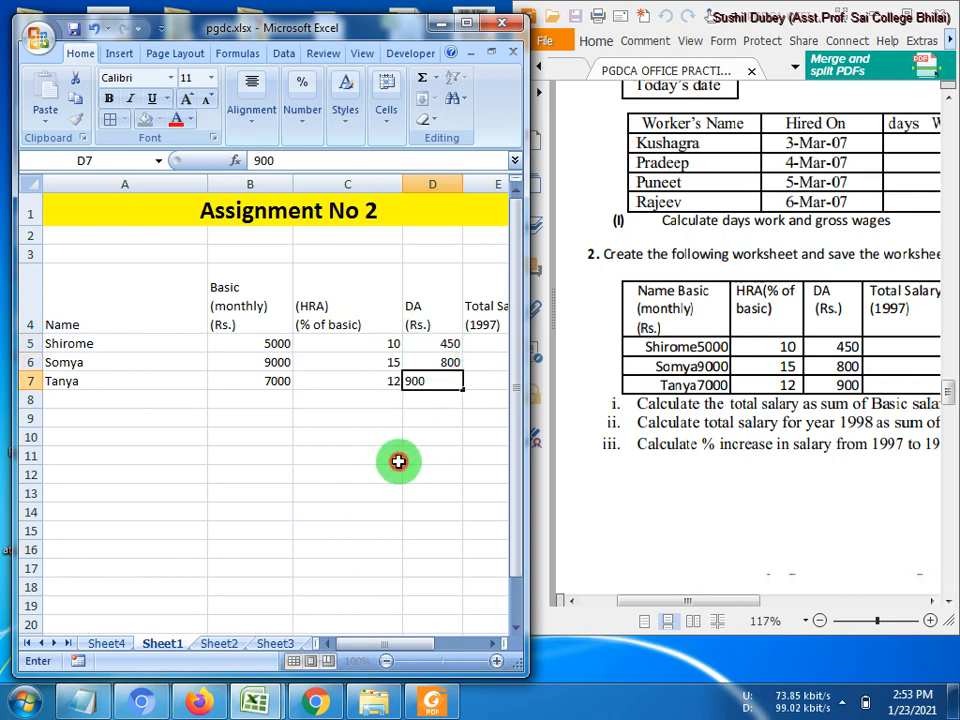
{"action": "left_click", "coordinate": [399, 456]}
Step: Enter the bonus amounts 1200, 200 and 1800 from the PDF's table in cells F5 to F7
{"action": "left_click_drag", "start_coordinate": [377, 642], "coordinate": [430, 647]}
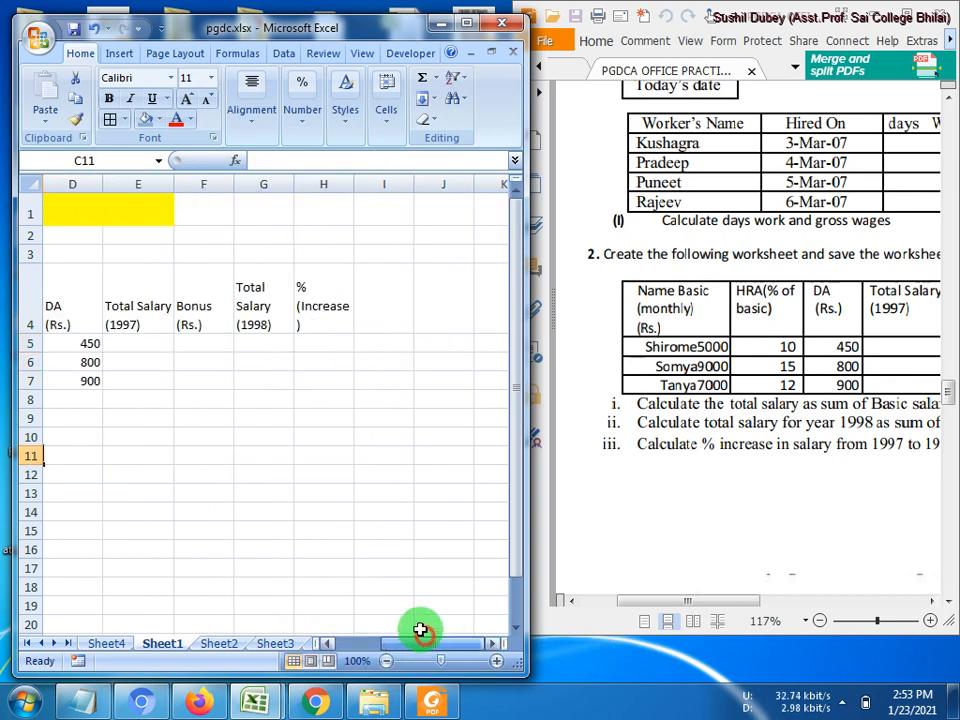
{"action": "left_click", "coordinate": [229, 347]}
{"action": "left_click_drag", "start_coordinate": [704, 597], "coordinate": [786, 602]}
{"action": "left_click", "coordinate": [208, 343]}
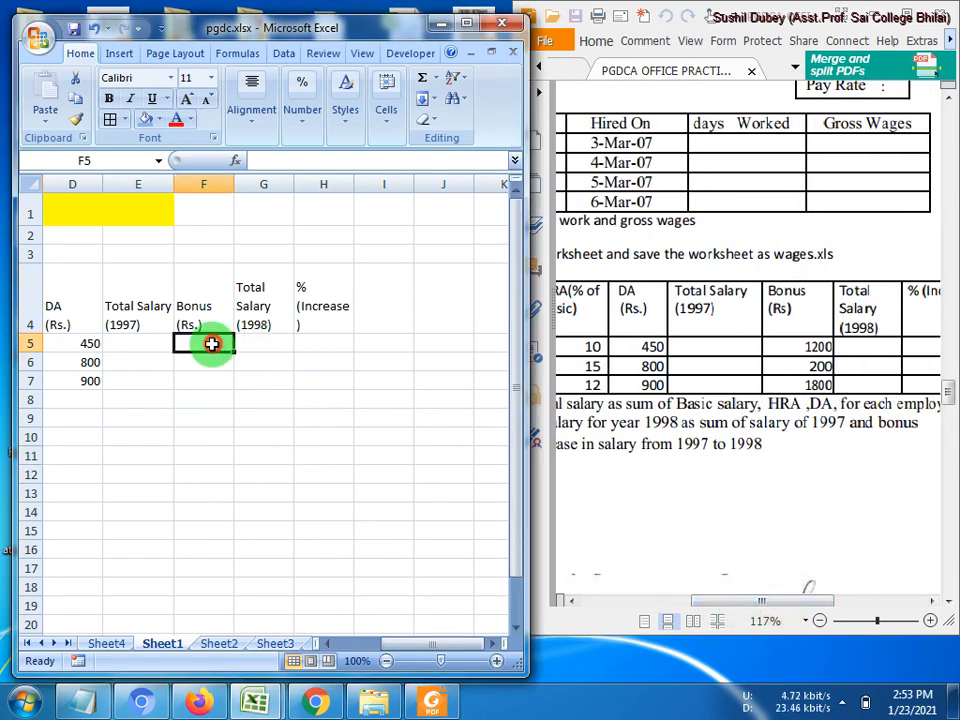
{"action": "type", "text": "1200"}
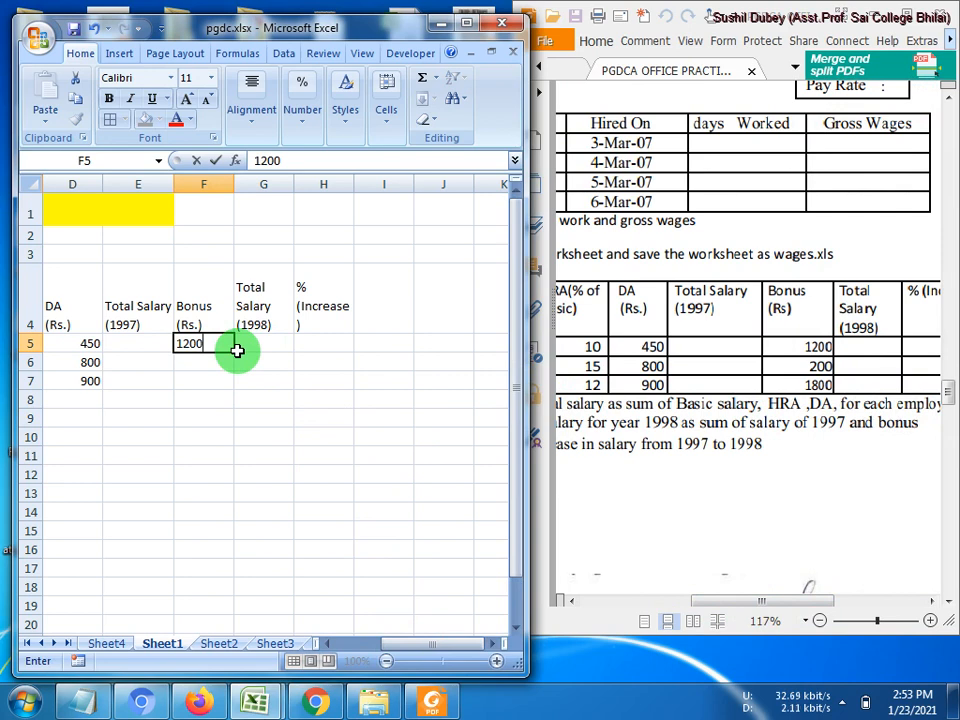
{"action": "key", "text": "Return"}
{"action": "type", "text": "2"}
{"action": "key", "text": "Return"}
{"action": "type", "text": "18"}
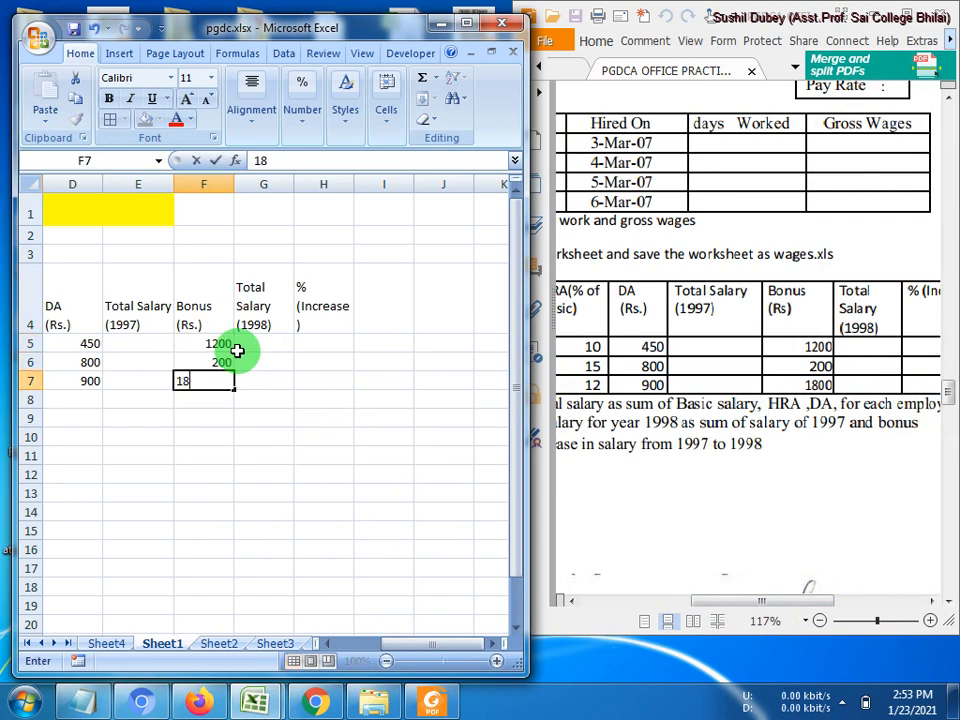
{"action": "type", "text": "00"}
{"action": "key", "text": "Return"}
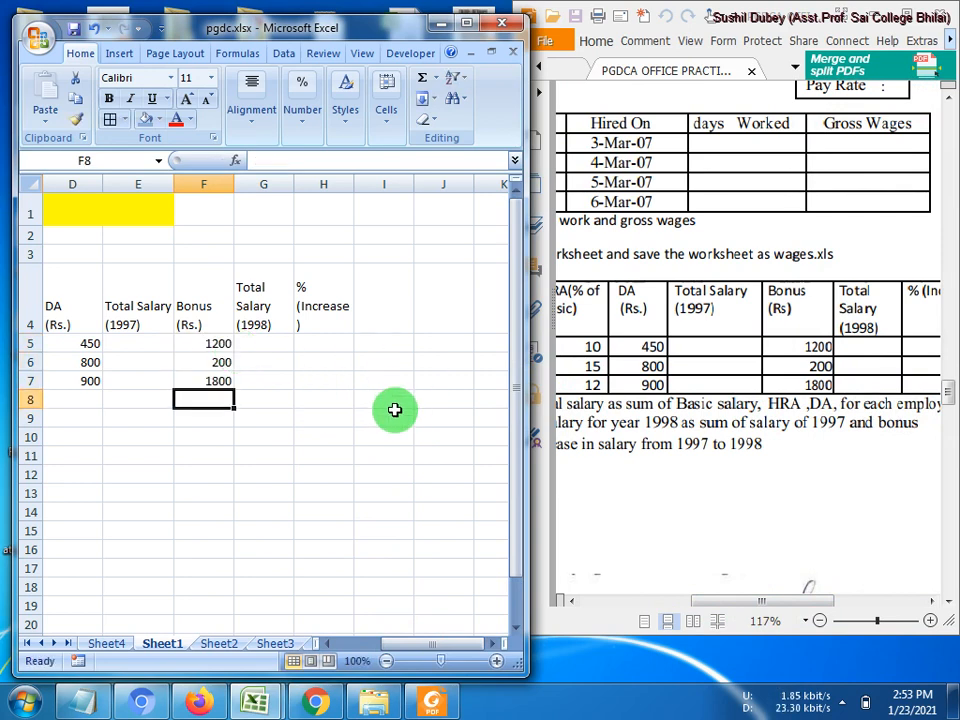
Step: Maximize the workbook window and make the headings in A4:H4 bold at font size 12
{"action": "left_click", "coordinate": [465, 24]}
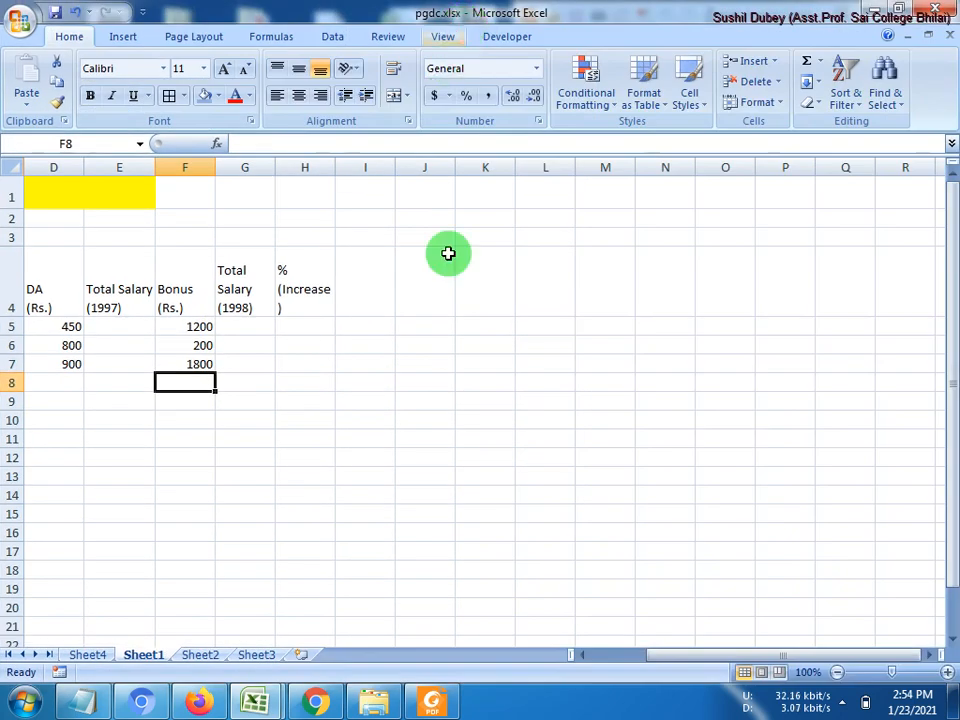
{"action": "left_click_drag", "start_coordinate": [672, 657], "coordinate": [603, 665]}
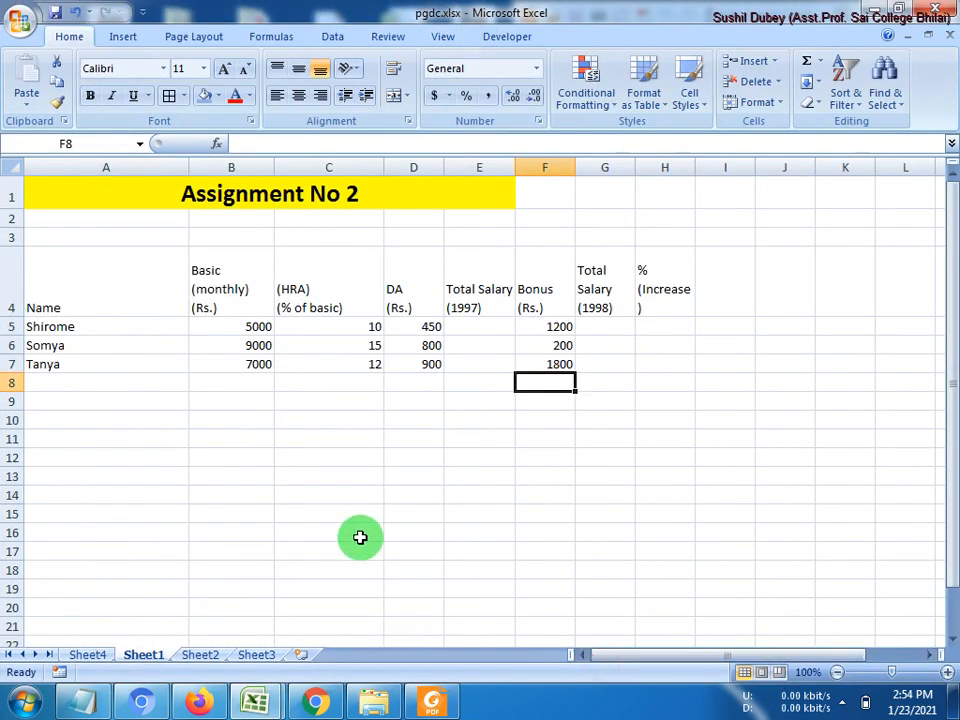
{"action": "left_click_drag", "start_coordinate": [111, 279], "coordinate": [659, 282]}
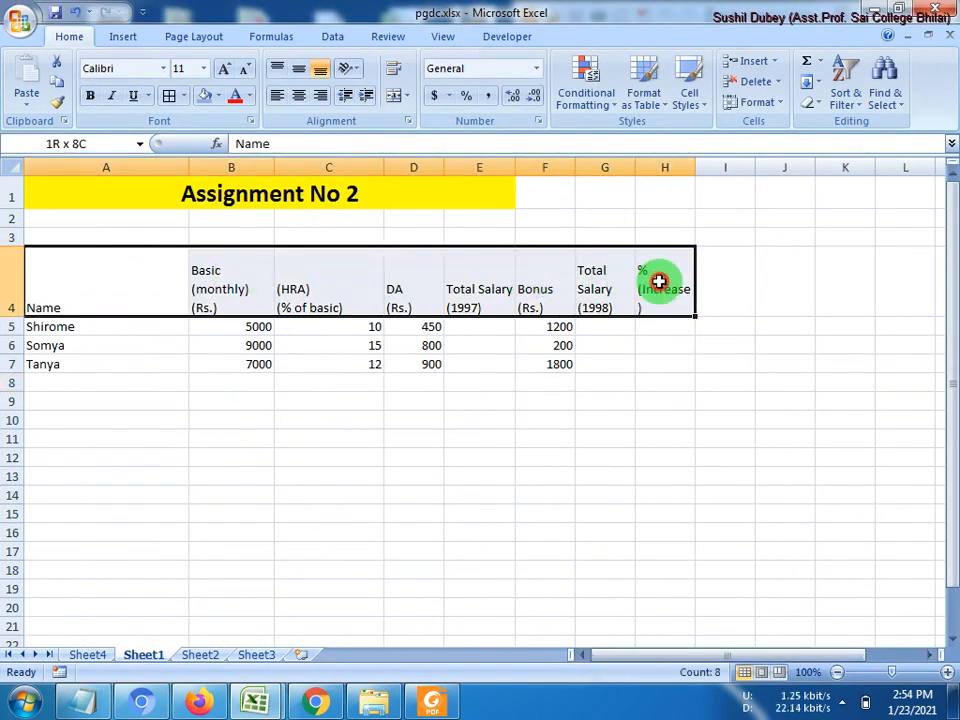
{"action": "left_click", "coordinate": [91, 96]}
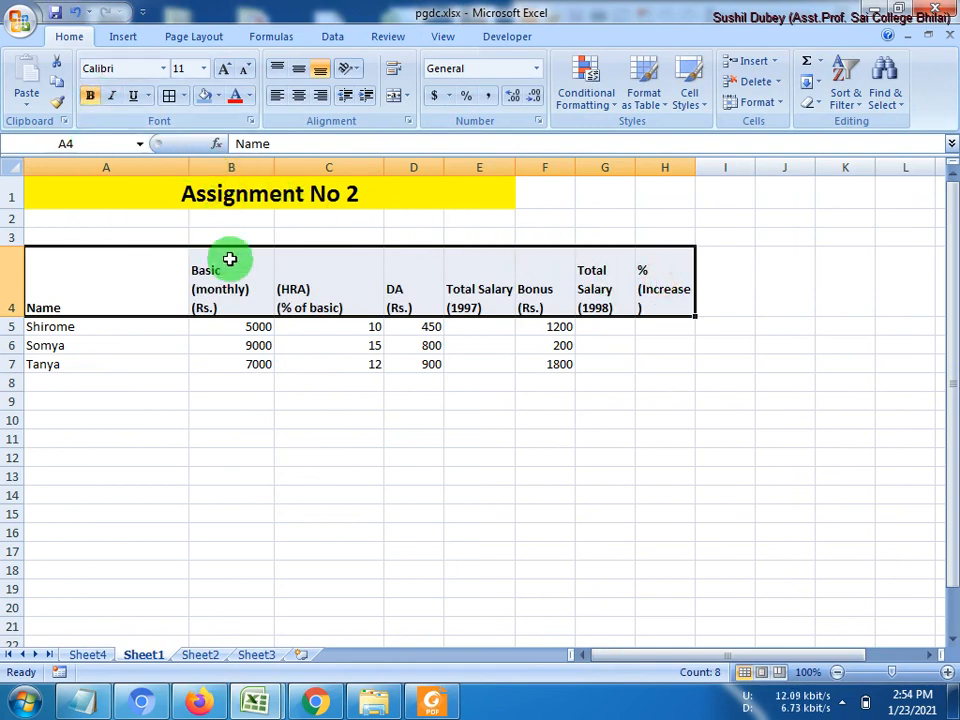
{"action": "left_click", "coordinate": [226, 69]}
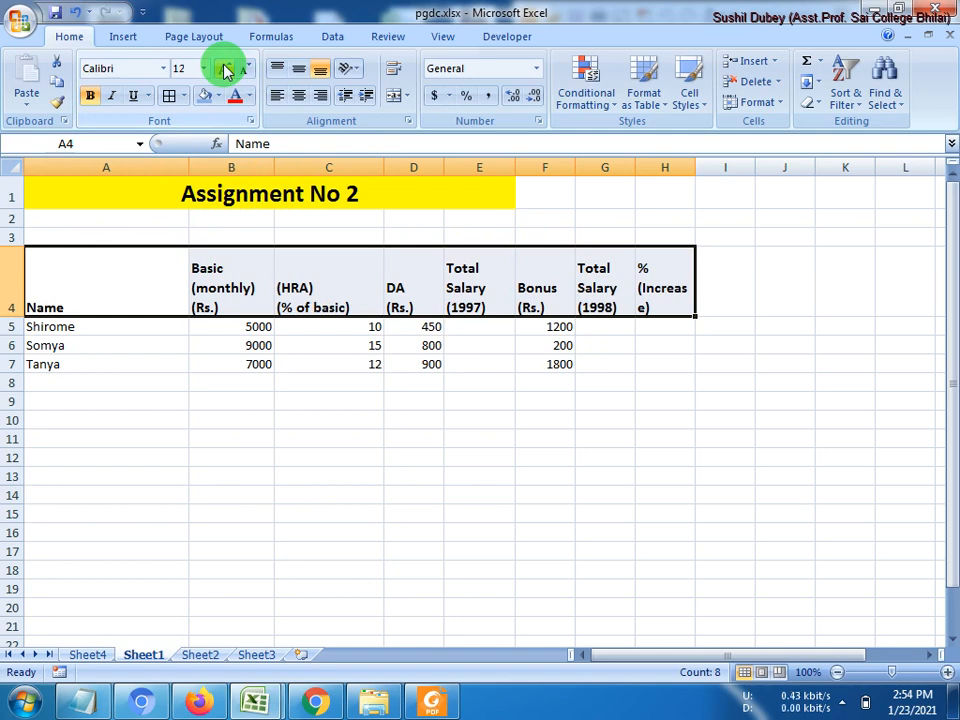
Step: Center the headings in A4:H4 horizontally and vertically, and apply all borders to the table A4:H7
{"action": "left_click", "coordinate": [297, 94]}
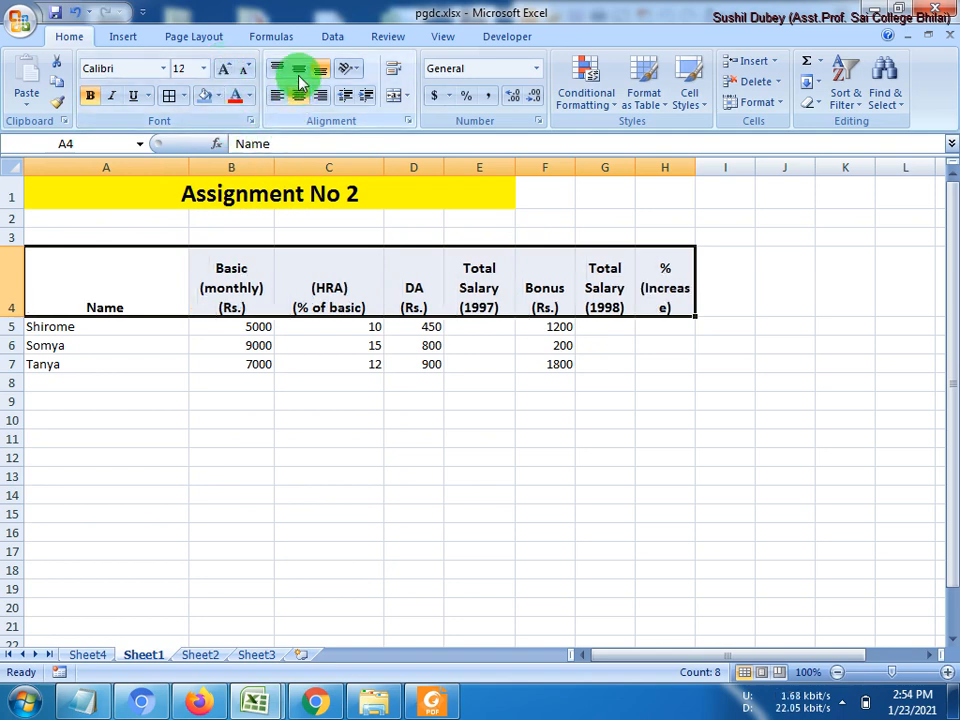
{"action": "left_click", "coordinate": [299, 70]}
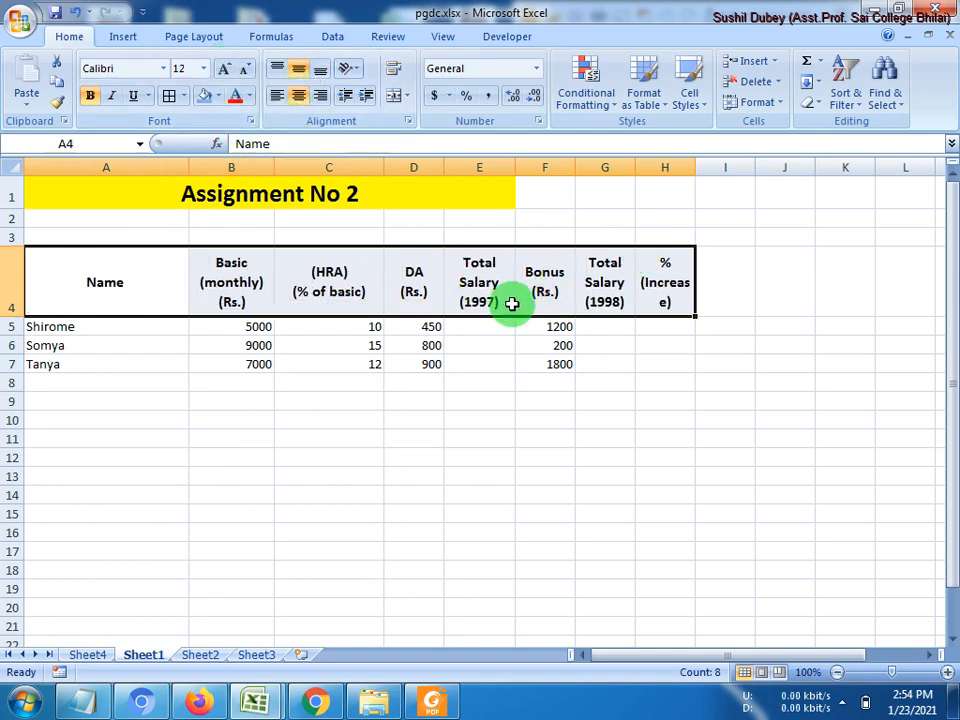
{"action": "left_click_drag", "start_coordinate": [94, 274], "coordinate": [646, 360]}
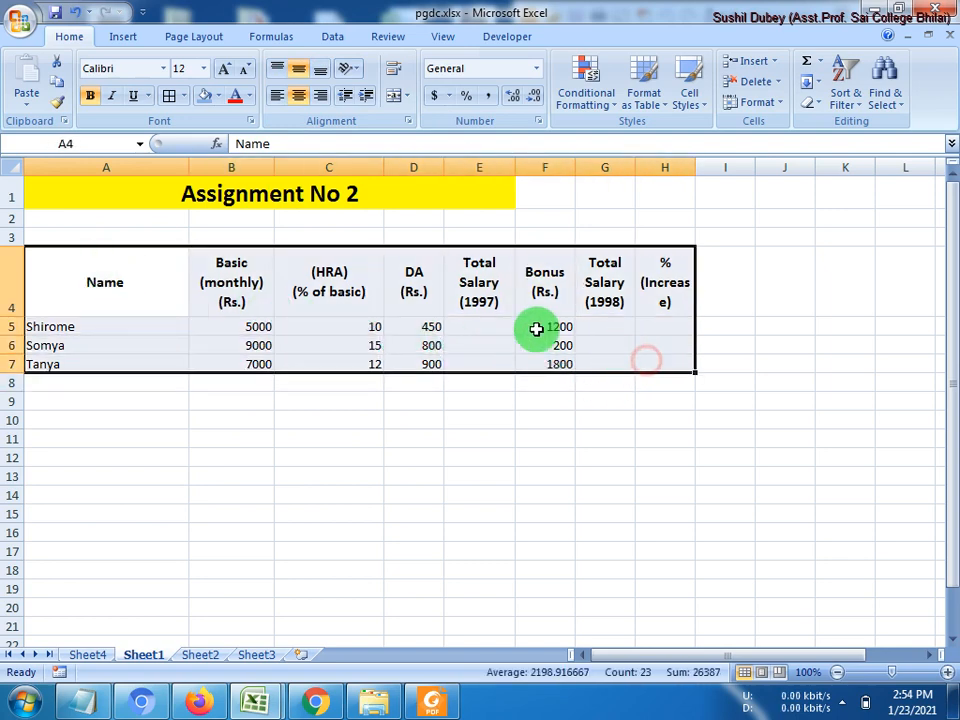
{"action": "left_click", "coordinate": [166, 96]}
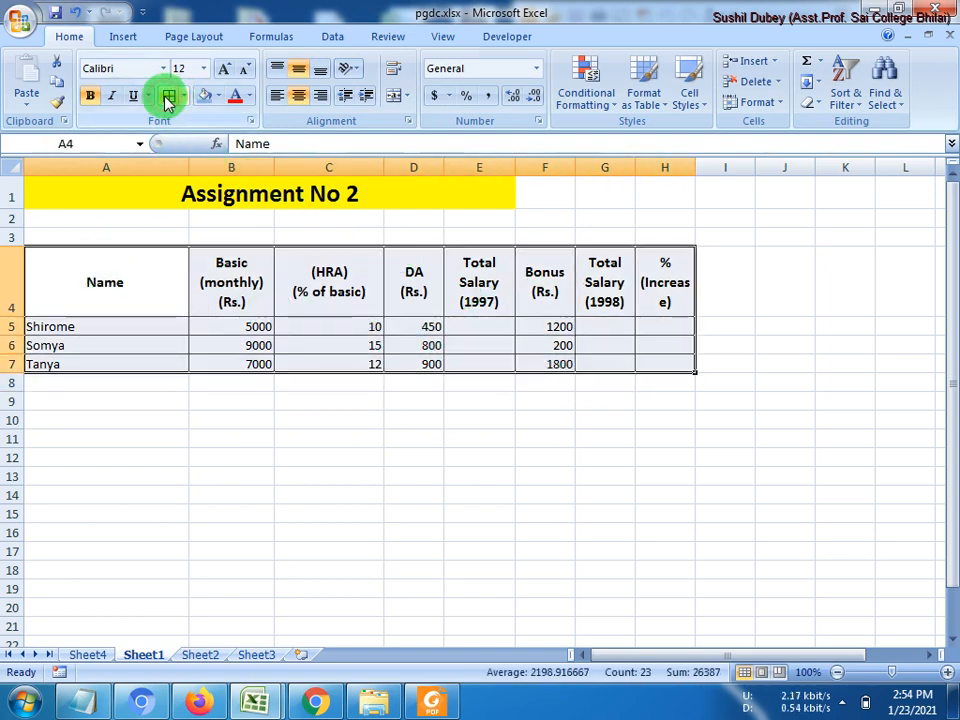
{"action": "left_click", "coordinate": [231, 496]}
Step: Increase the font size of the whole table A4:H7 to 18
{"action": "left_click_drag", "start_coordinate": [170, 305], "coordinate": [658, 363]}
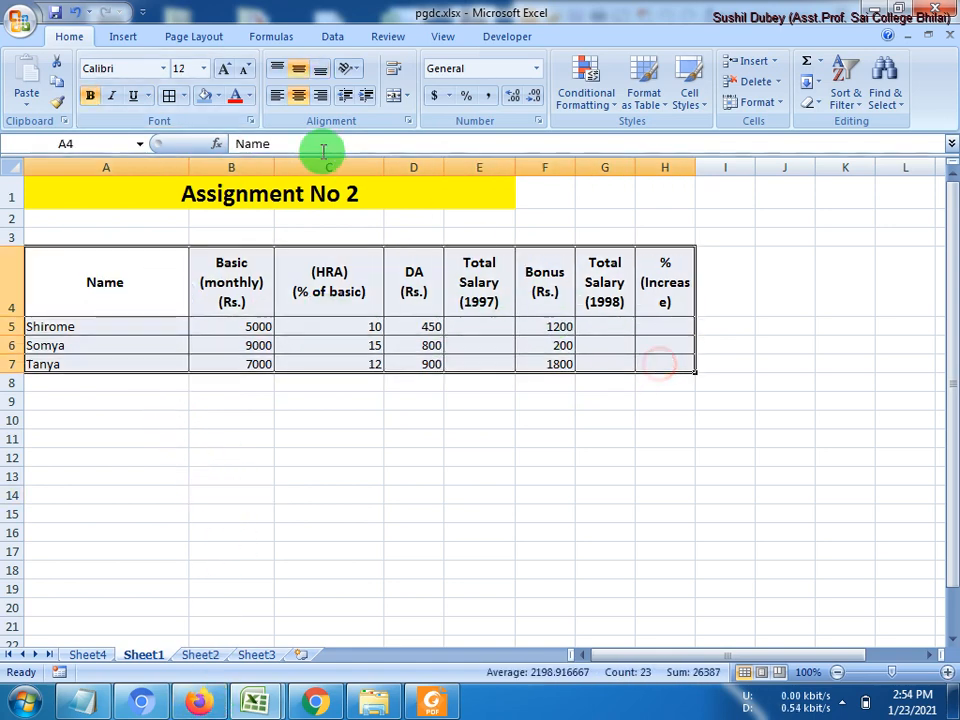
{"action": "left_click", "coordinate": [223, 68]}
{"action": "left_click", "coordinate": [223, 68]}
{"action": "left_click", "coordinate": [223, 68]}
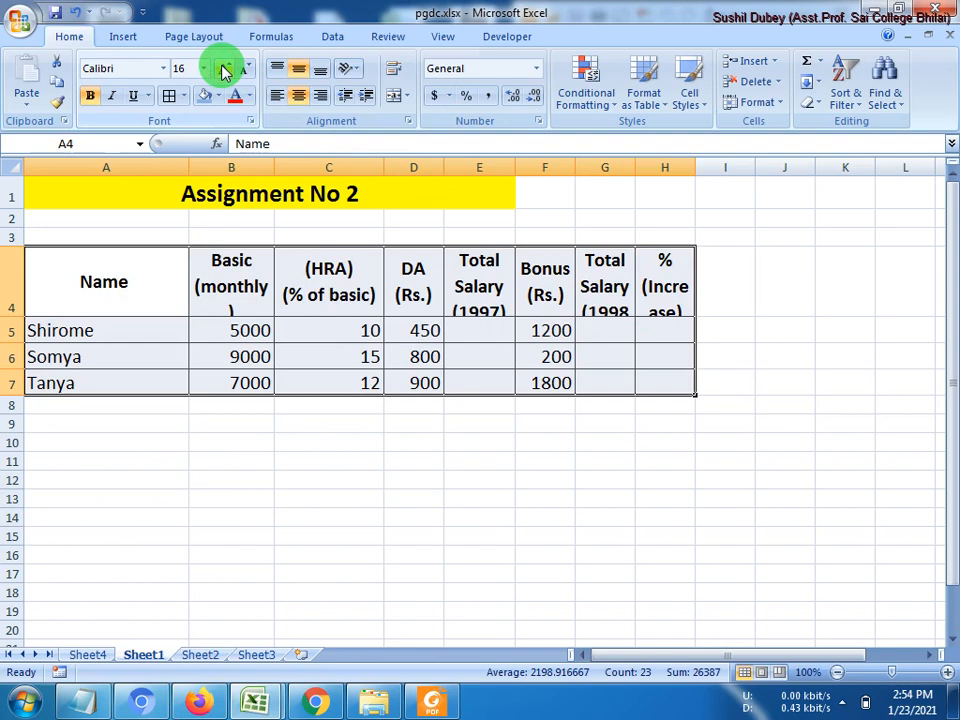
{"action": "left_click", "coordinate": [223, 68]}
Step: Narrow the Name column and widen the Basic, HRA, DA, Total Salary (1997), Bonus and % (Increase) columns to suit the enlarged text
{"action": "left_click_drag", "start_coordinate": [189, 163], "coordinate": [164, 165]}
{"action": "left_click_drag", "start_coordinate": [247, 168], "coordinate": [290, 170]}
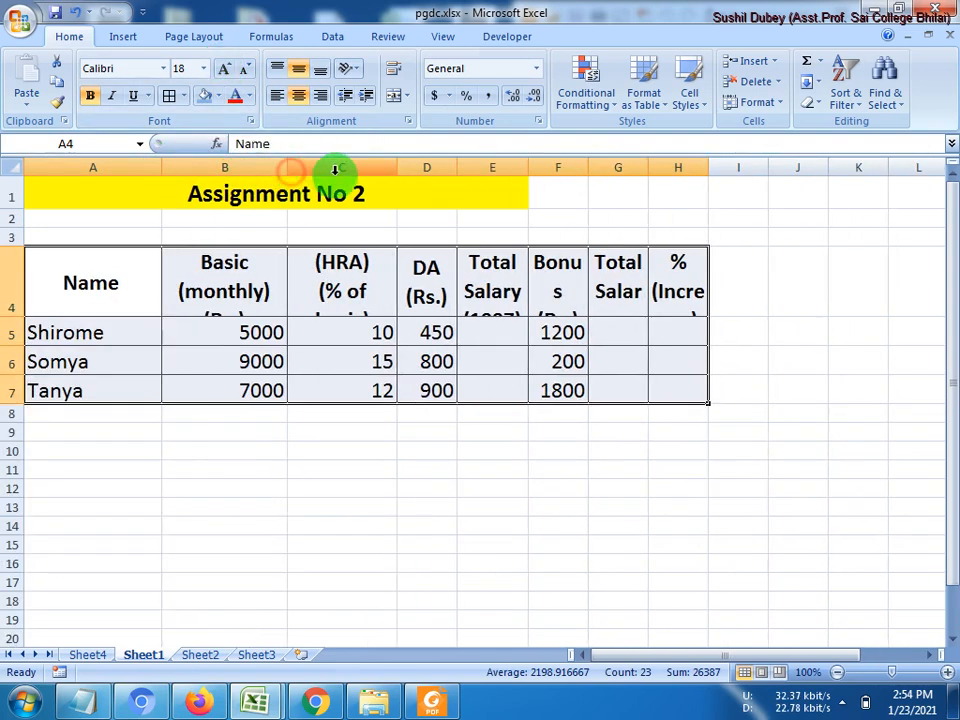
{"action": "left_click_drag", "start_coordinate": [398, 171], "coordinate": [546, 174]}
{"action": "left_click_drag", "start_coordinate": [613, 171], "coordinate": [731, 176]}
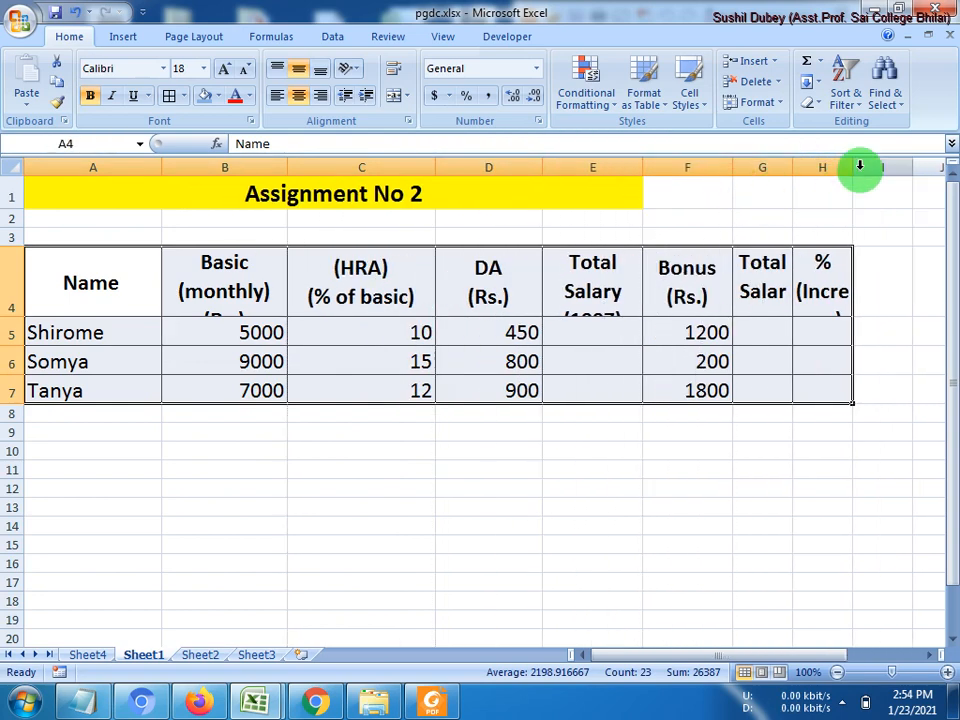
{"action": "left_click_drag", "start_coordinate": [852, 166], "coordinate": [916, 170]}
{"action": "left_click_drag", "start_coordinate": [787, 160], "coordinate": [806, 165]}
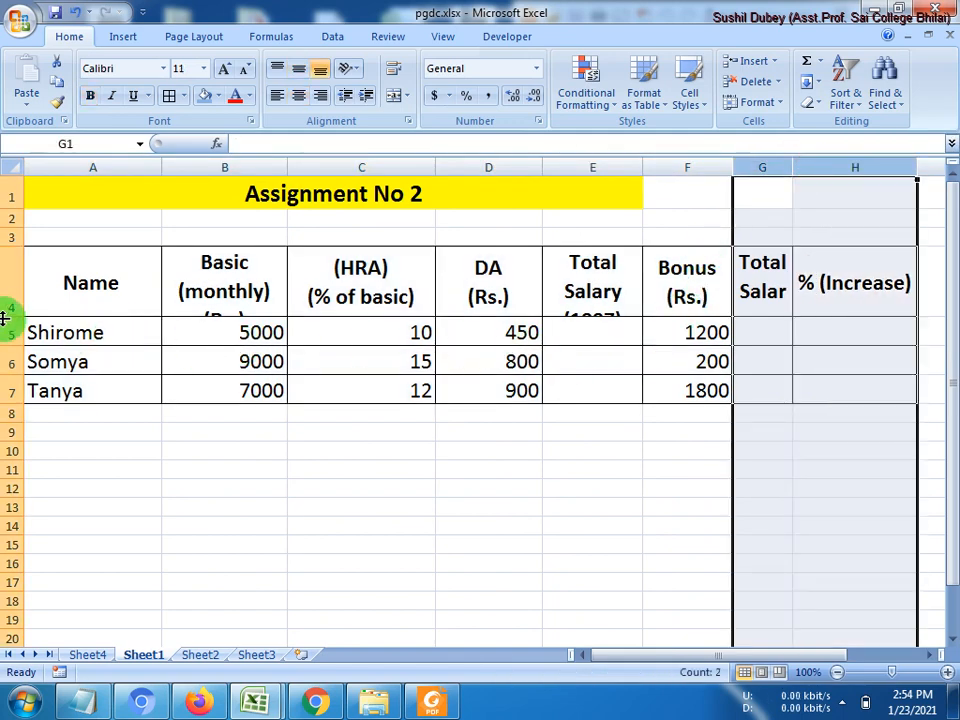
Step: Increase the height of heading row 4 and widen columns G and E so the total salary headings fit
{"action": "left_click_drag", "start_coordinate": [16, 315], "coordinate": [17, 357]}
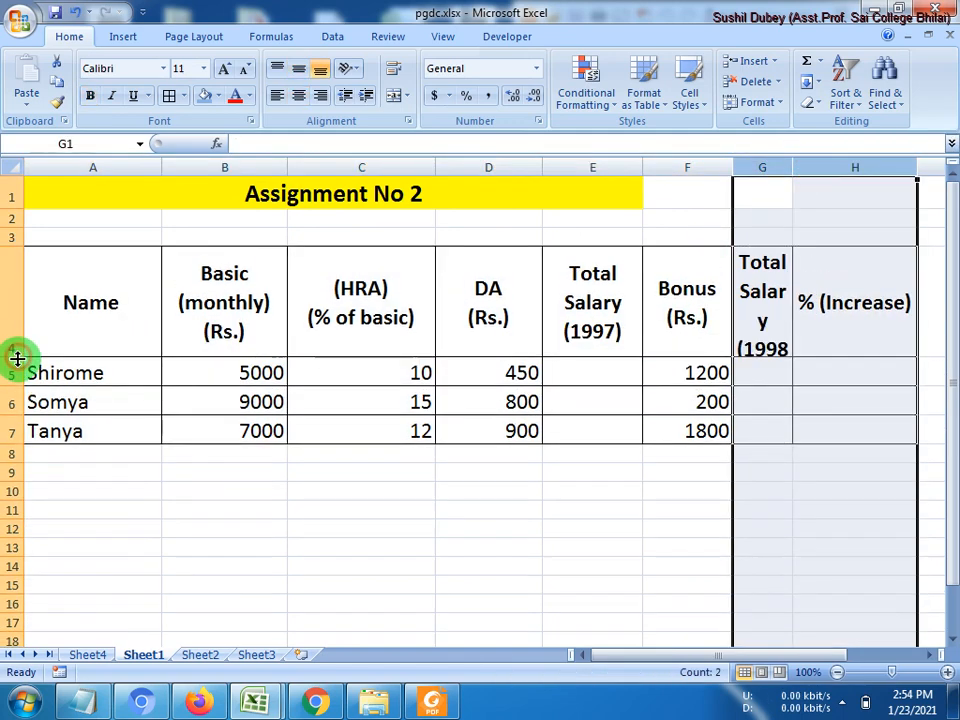
{"action": "left_click", "coordinate": [327, 559]}
{"action": "left_click_drag", "start_coordinate": [791, 168], "coordinate": [820, 179]}
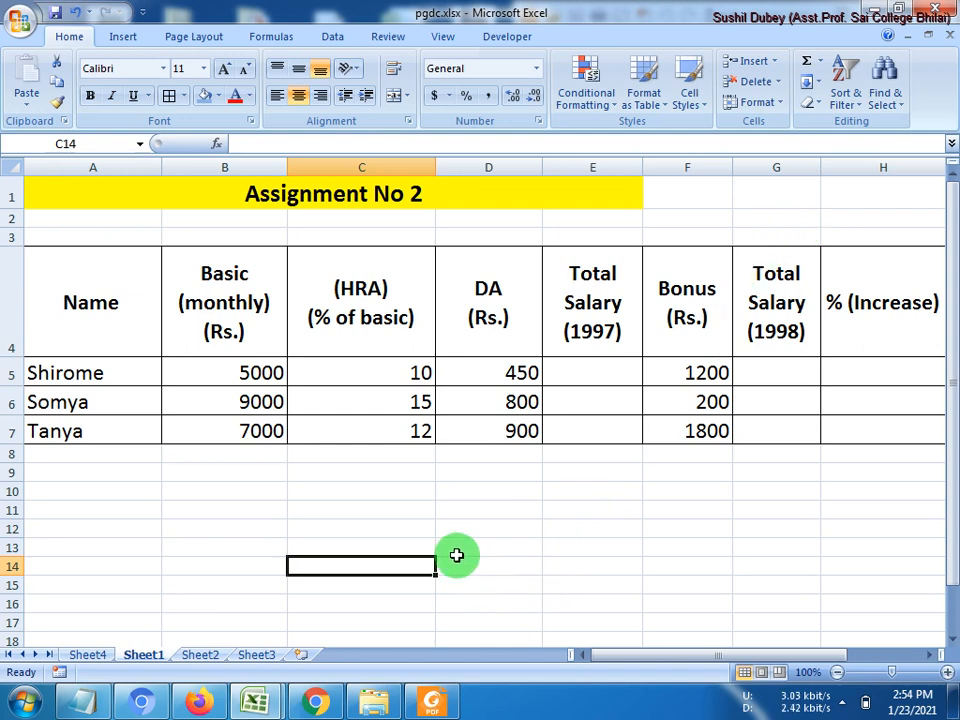
{"action": "left_click_drag", "start_coordinate": [602, 373], "coordinate": [603, 437]}
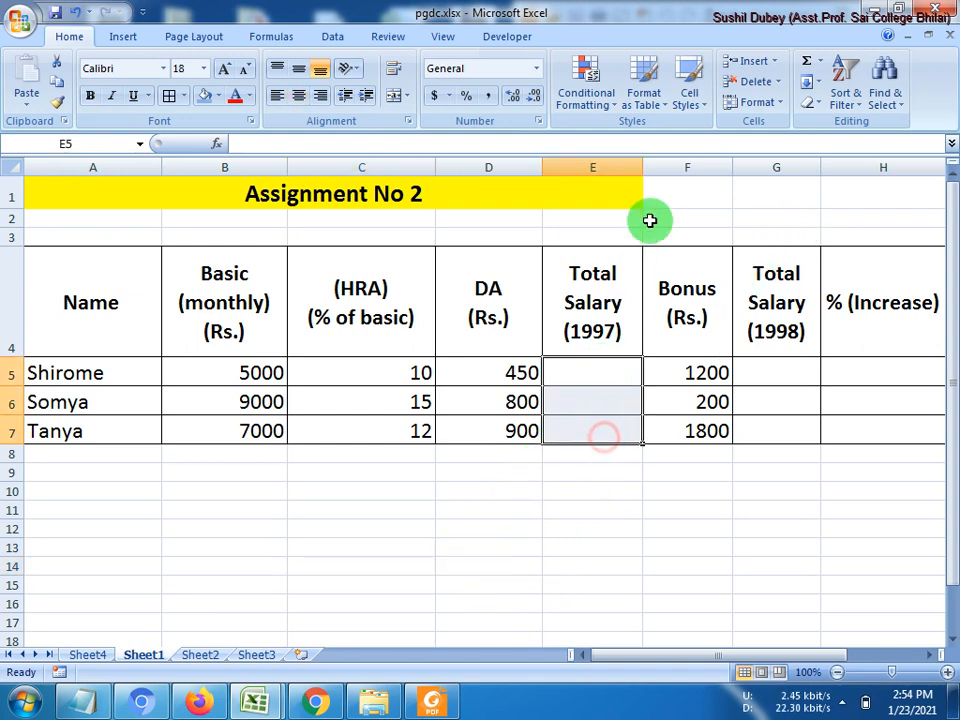
{"action": "left_click_drag", "start_coordinate": [642, 167], "coordinate": [660, 168]}
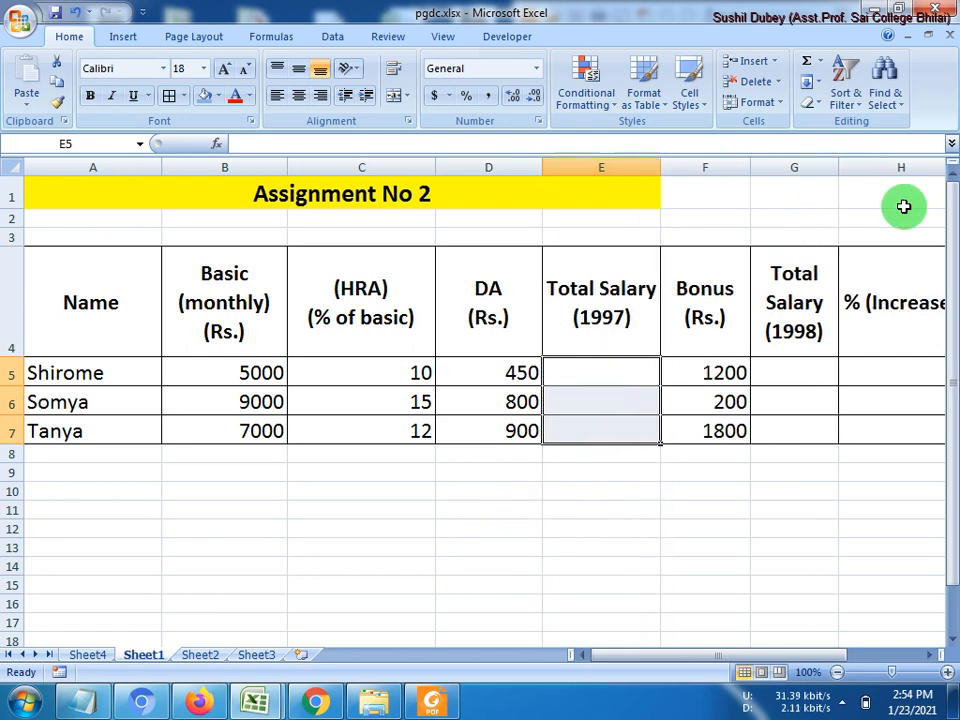
Step: Switch to the PDF in Foxit Reader, read how the 1997 total salary is calculated, and relate it to B5:D5 in the Excel workbook
{"action": "left_click", "coordinate": [587, 369]}
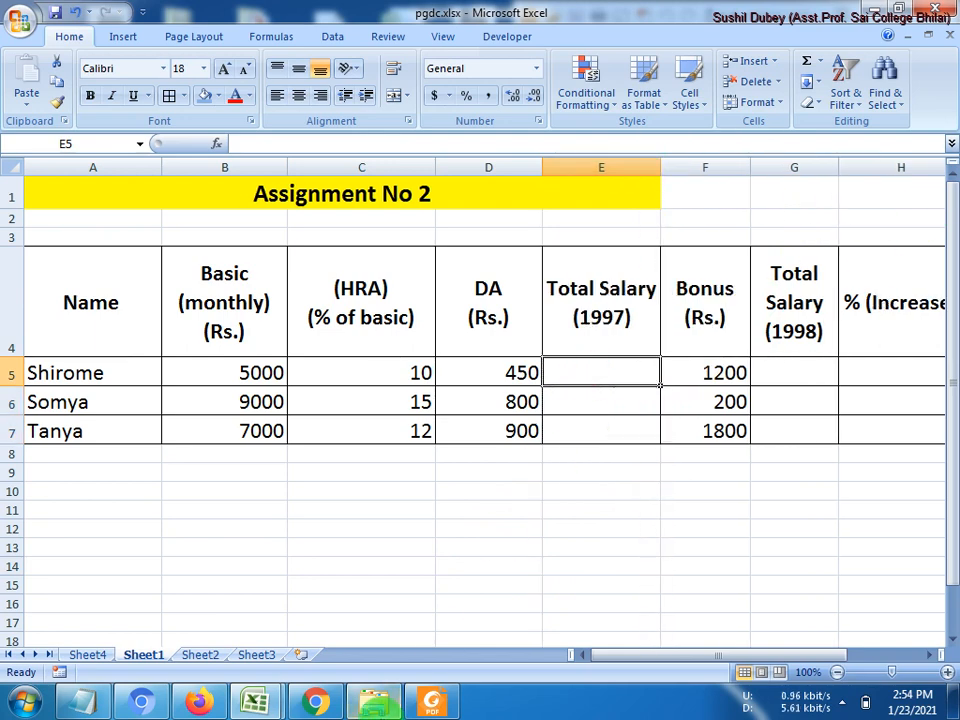
{"action": "left_click", "coordinate": [432, 700]}
{"action": "left_click_drag", "start_coordinate": [604, 400], "coordinate": [814, 467]}
{"action": "double_click", "coordinate": [676, 14]}
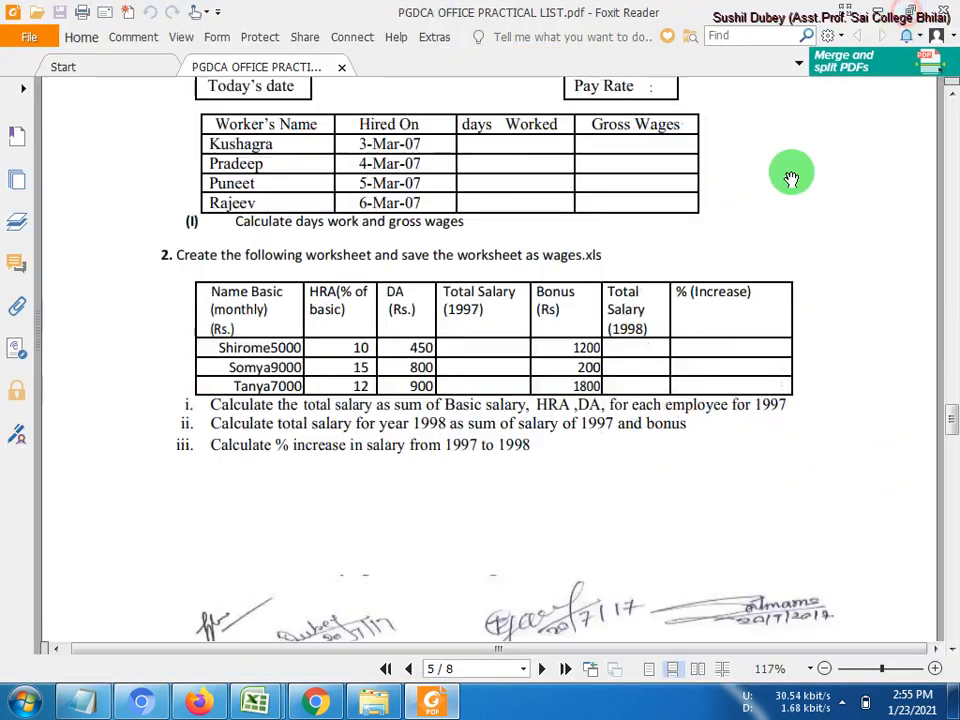
{"action": "left_click", "coordinate": [223, 403]}
{"action": "left_click", "coordinate": [233, 400]}
{"action": "left_click_drag", "start_coordinate": [233, 400], "coordinate": [614, 407]}
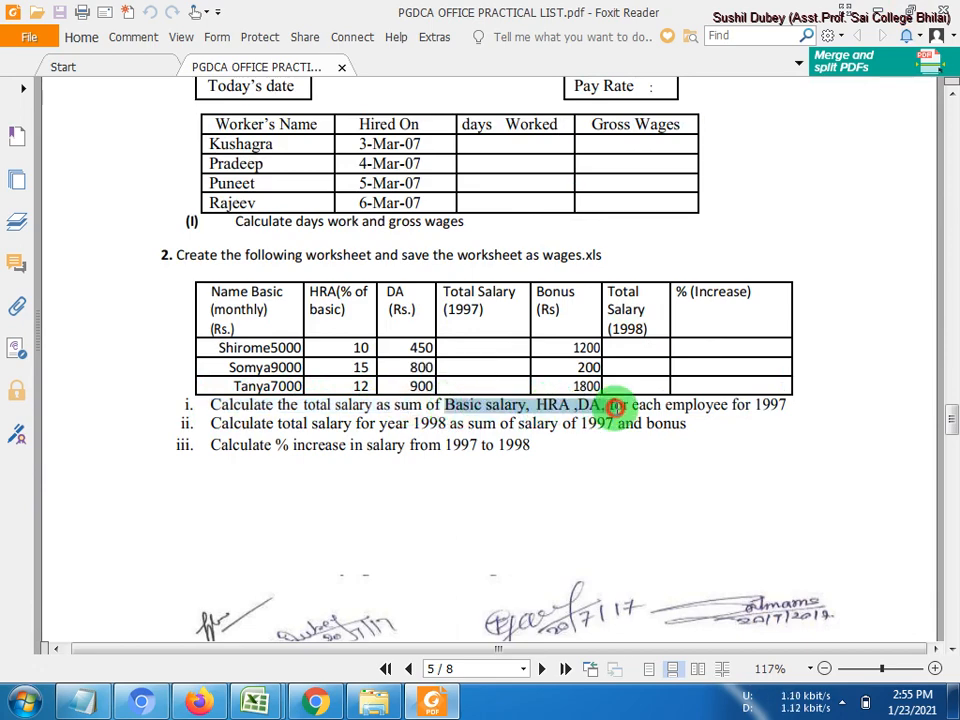
{"action": "key", "text": "alt+Tab"}
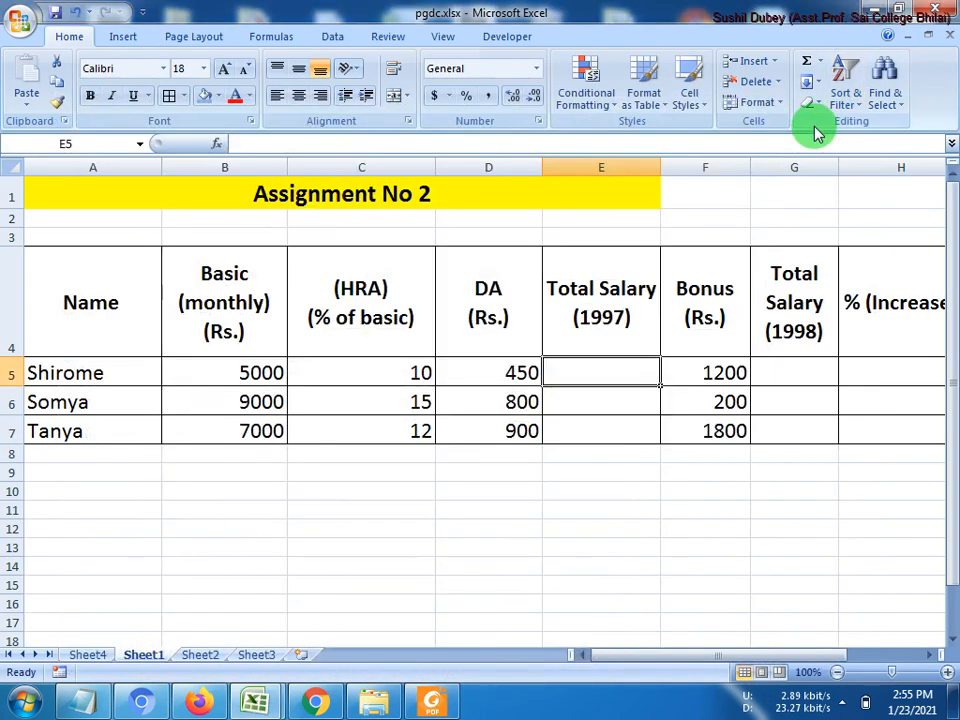
{"action": "left_click", "coordinate": [251, 373]}
{"action": "left_click", "coordinate": [332, 373]}
{"action": "left_click", "coordinate": [459, 377]}
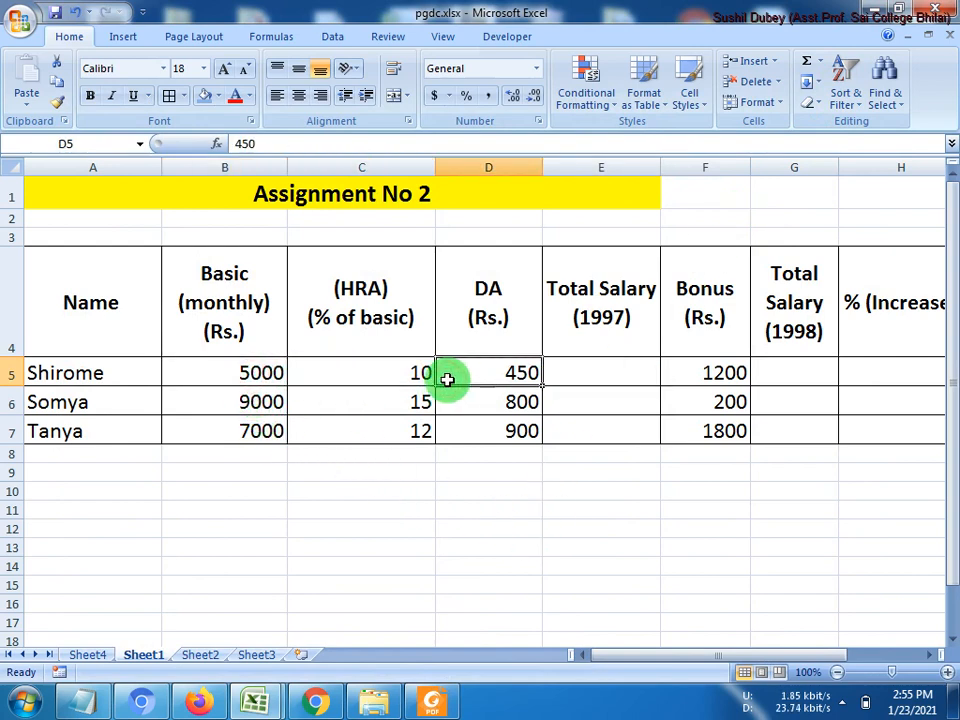
{"action": "left_click_drag", "start_coordinate": [271, 371], "coordinate": [424, 386]}
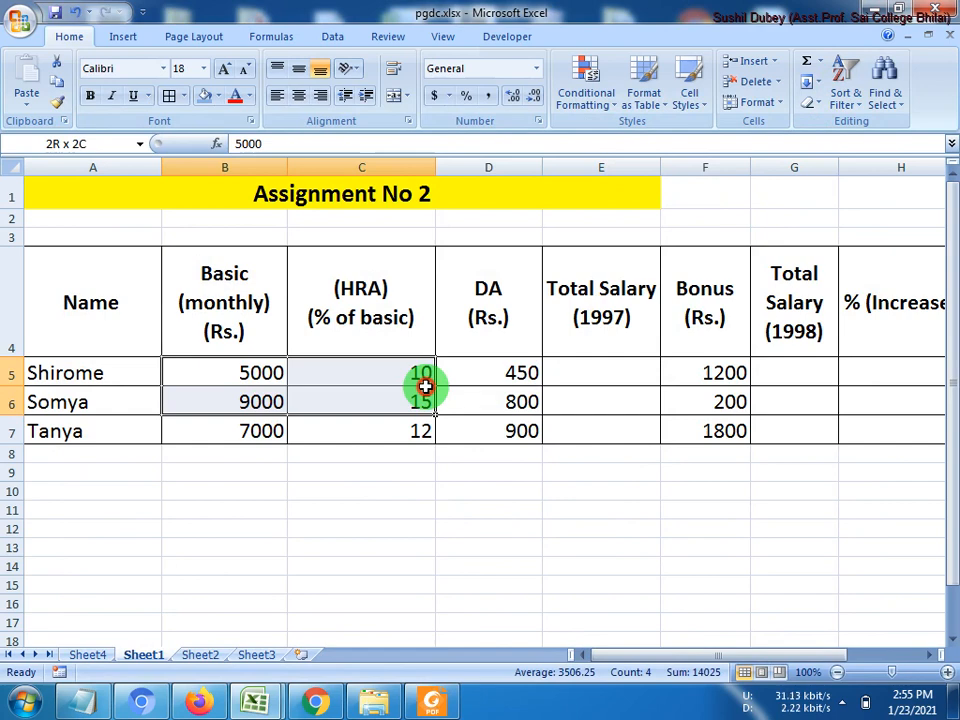
Step: Start the 1997 total salary formula in E5 with the basic salary plus HRA, =B5+(B5*C5/100)
{"action": "left_click", "coordinate": [576, 370]}
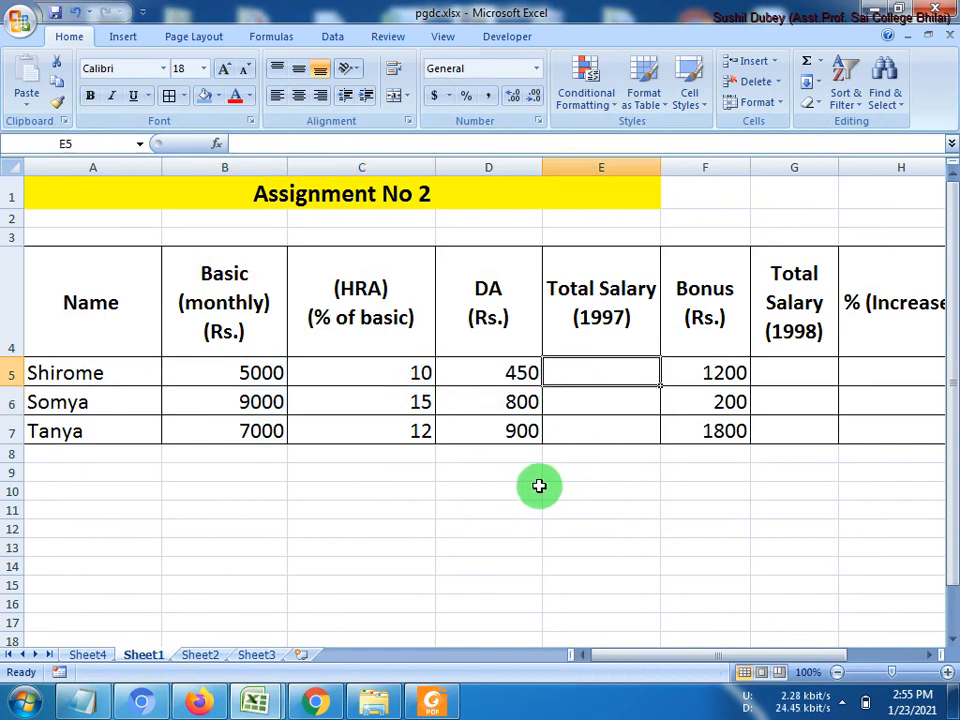
{"action": "type", "text": "="}
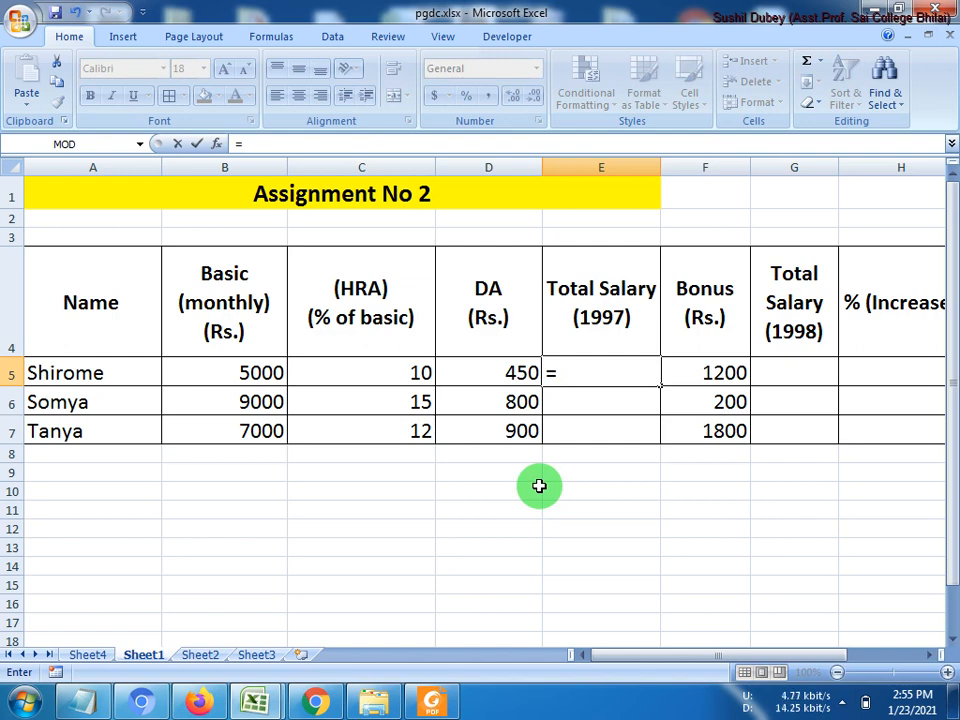
{"action": "left_click", "coordinate": [259, 372]}
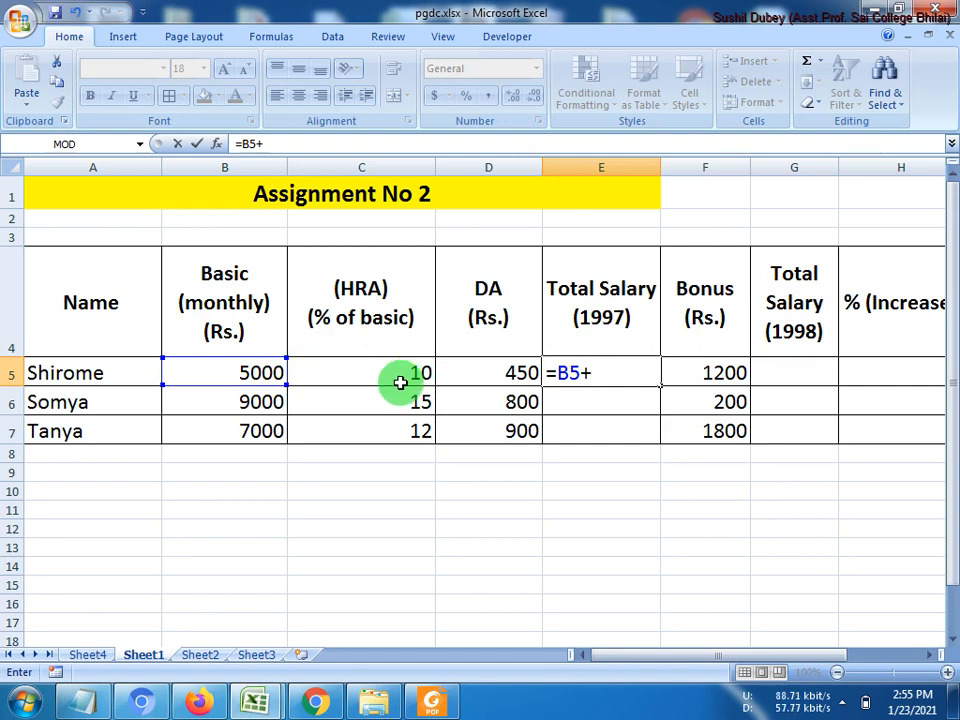
{"action": "type", "text": ")"}
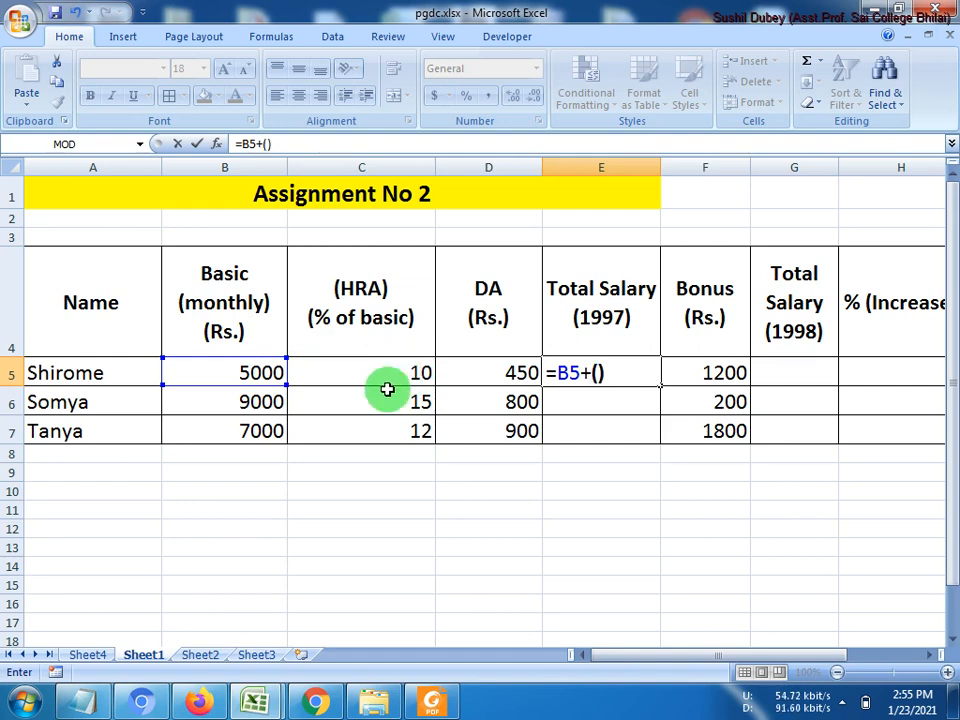
{"action": "left_click", "coordinate": [596, 372]}
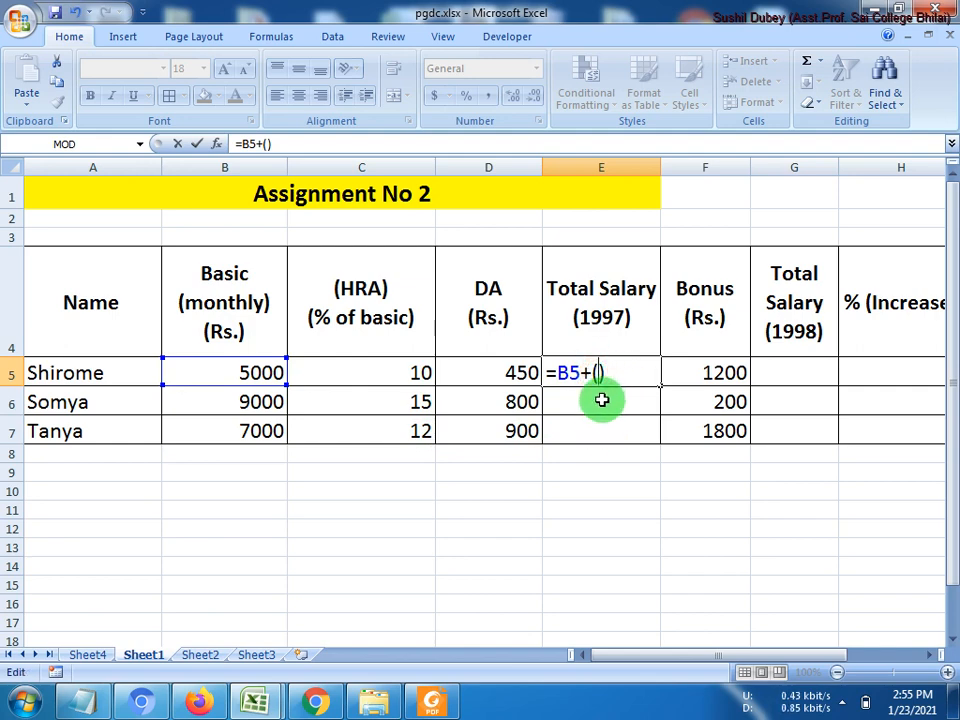
{"action": "left_click", "coordinate": [258, 372]}
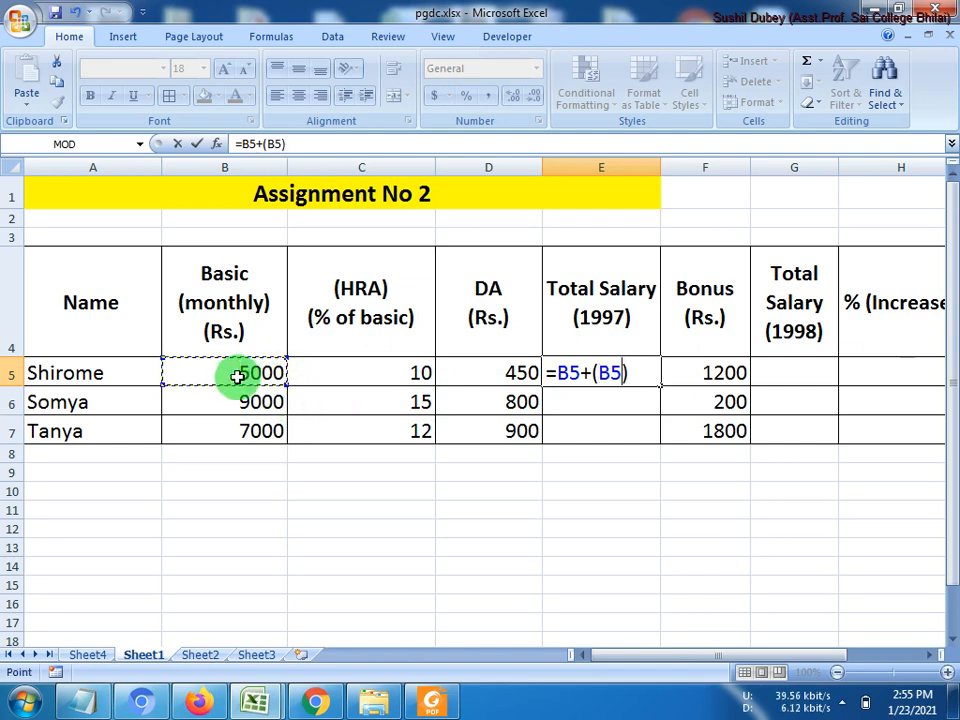
{"action": "type", "text": "*"}
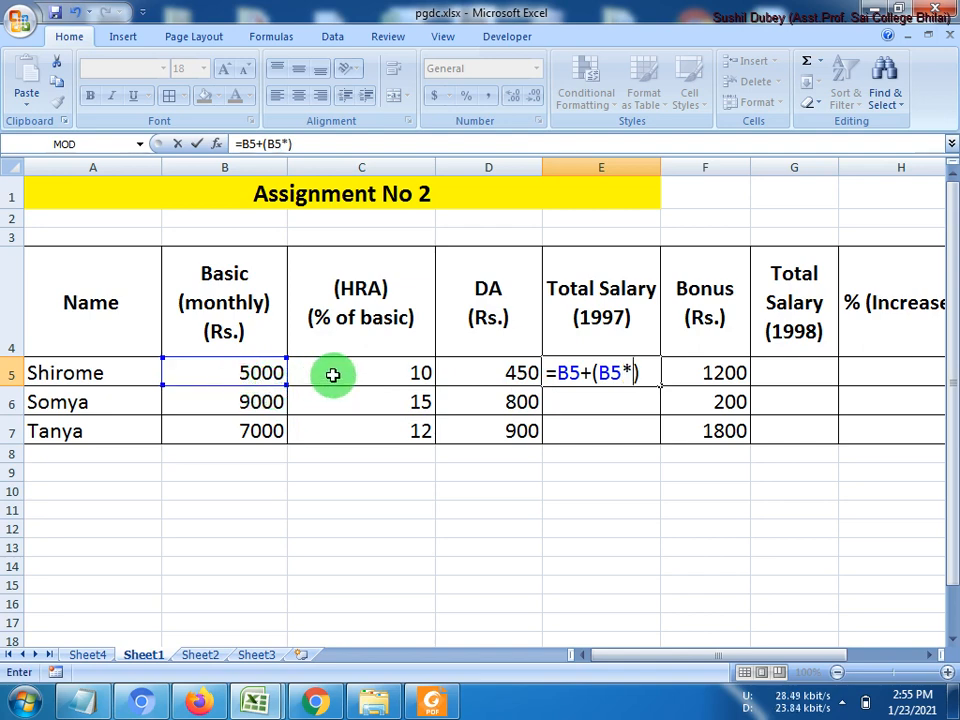
{"action": "left_click", "coordinate": [391, 372]}
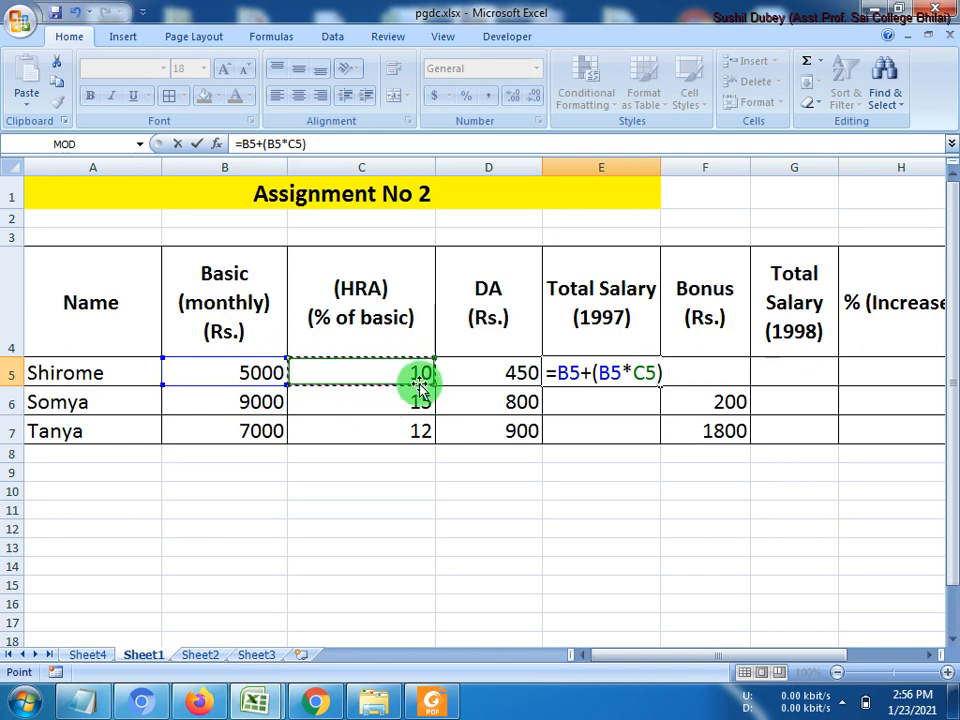
{"action": "type", "text": "/"}
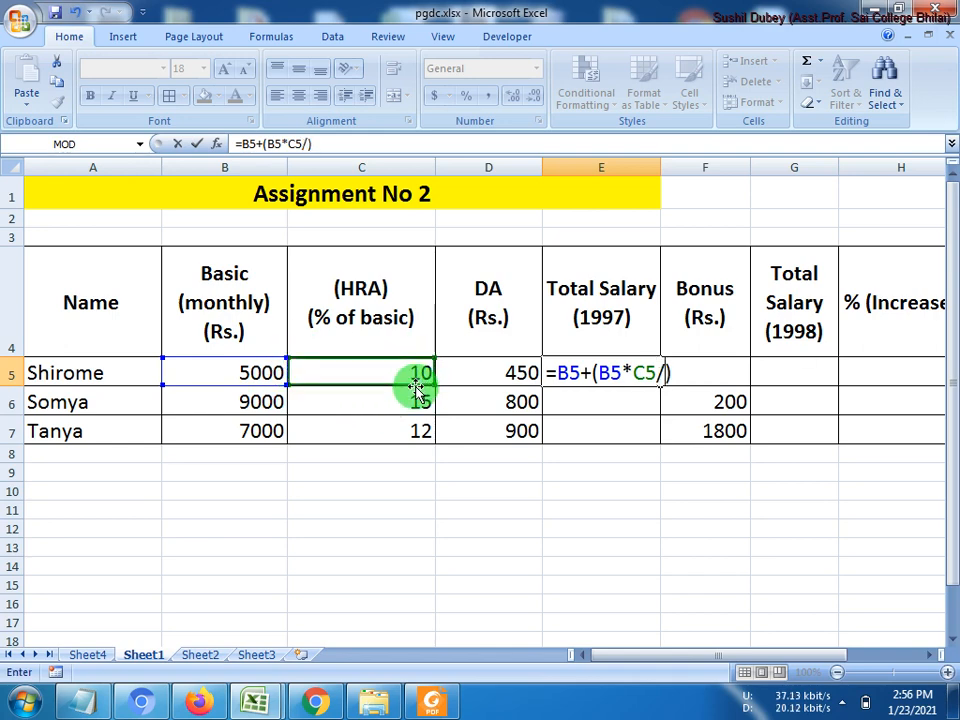
{"action": "type", "text": "100"}
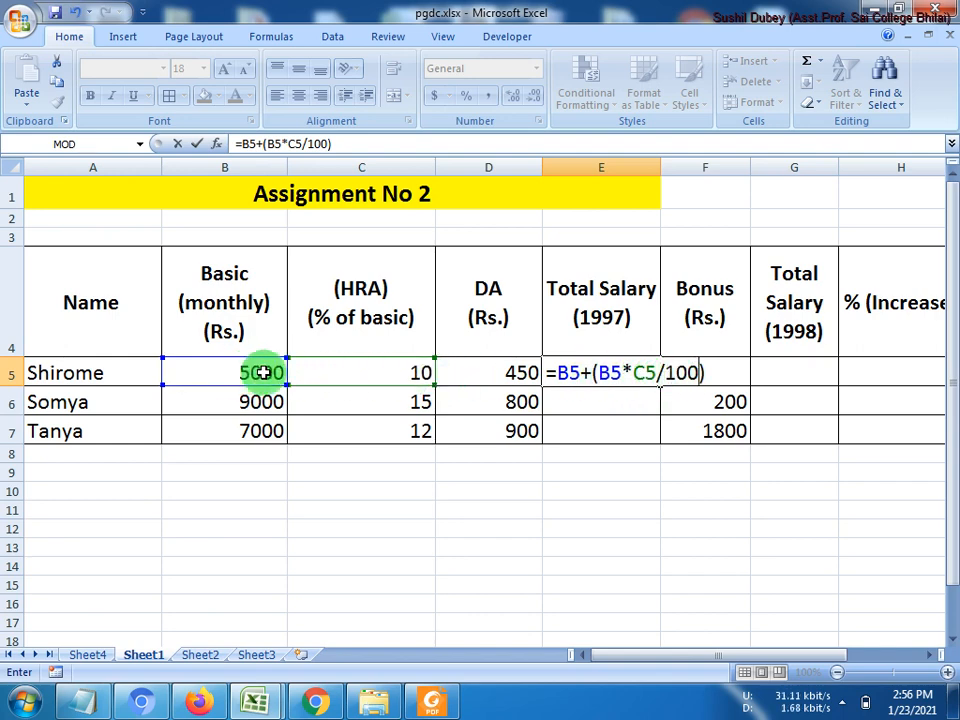
Step: Complete the E5 formula by adding the DA, giving =B5+(B5*C5/100)+D5
{"action": "left_click", "coordinate": [715, 374]}
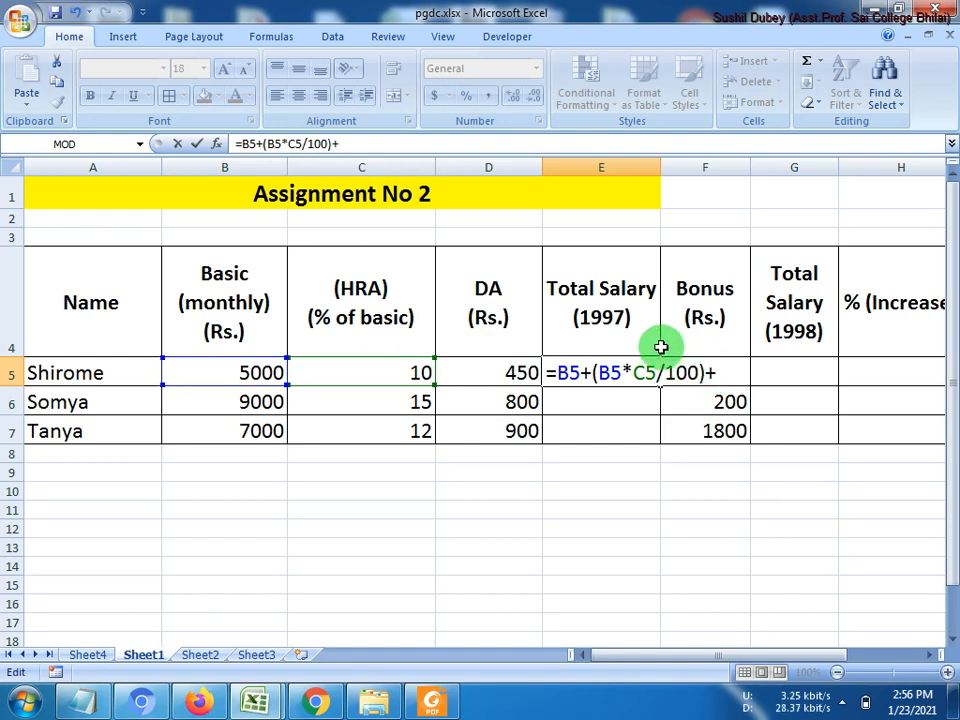
{"action": "left_click", "coordinate": [521, 372]}
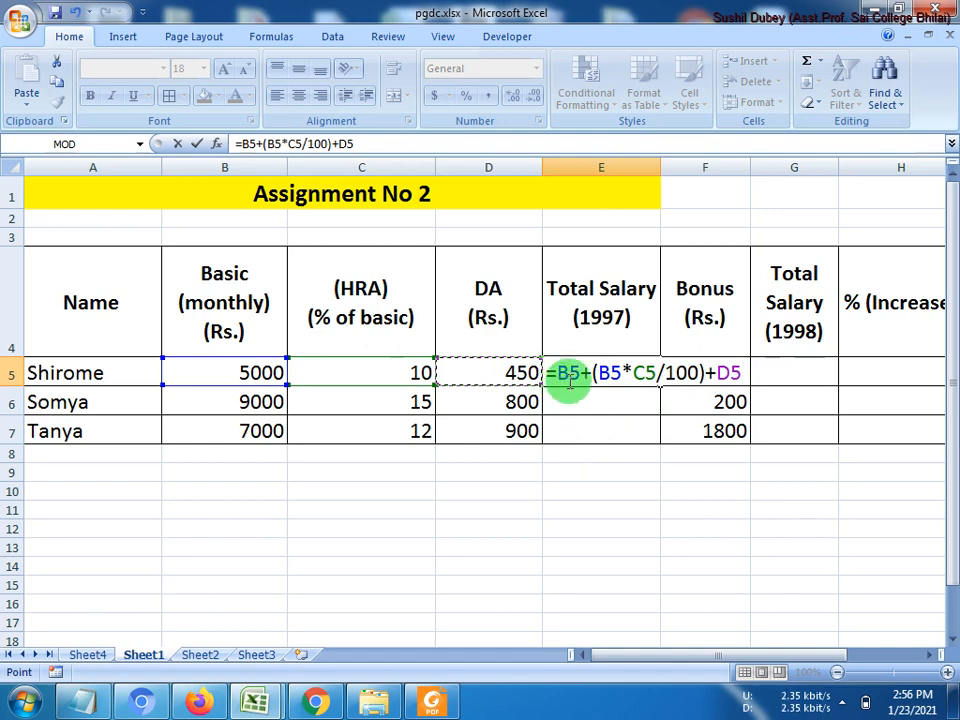
{"action": "left_click_drag", "start_coordinate": [735, 372], "coordinate": [549, 372]}
{"action": "left_click", "coordinate": [752, 371]}
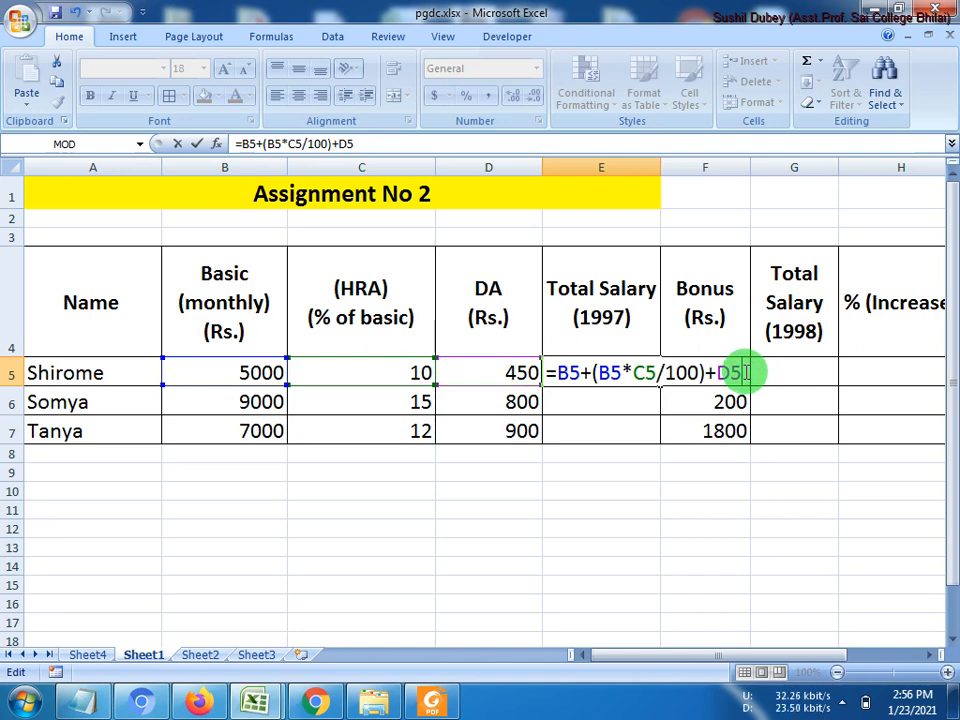
{"action": "key", "text": "Return"}
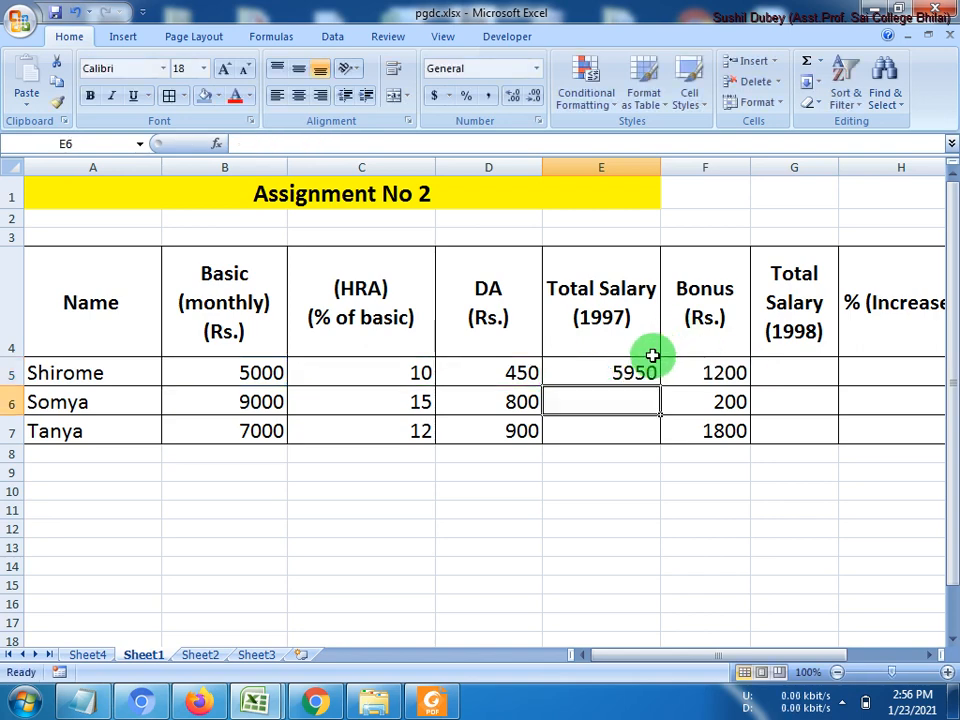
{"action": "left_click", "coordinate": [636, 372]}
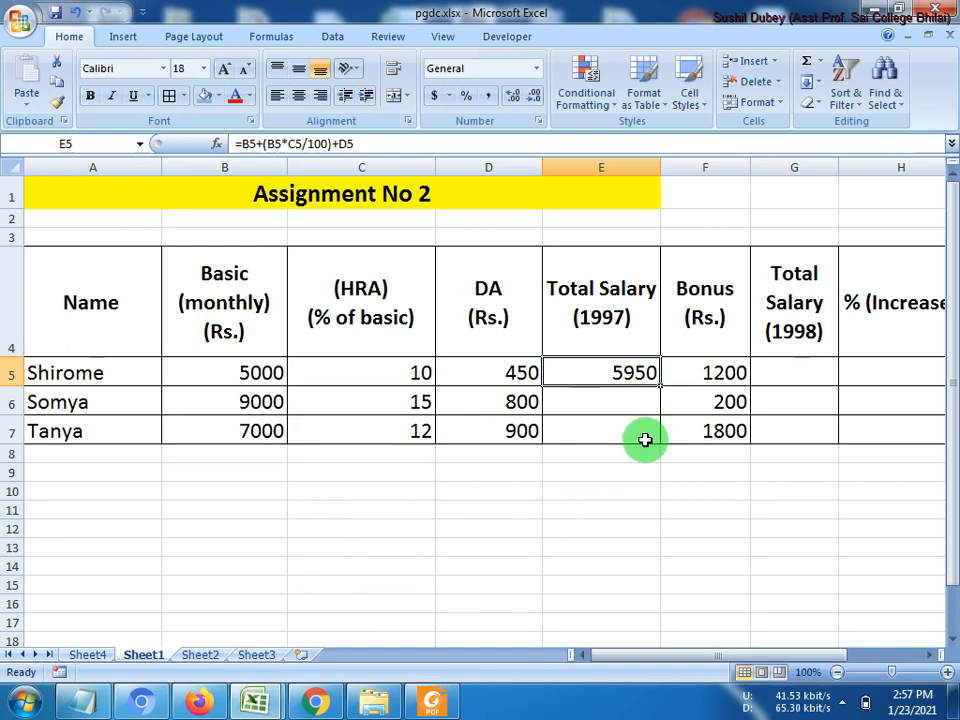
{"action": "left_click_drag", "start_coordinate": [662, 386], "coordinate": [628, 439]}
{"action": "key", "text": "Delete"}
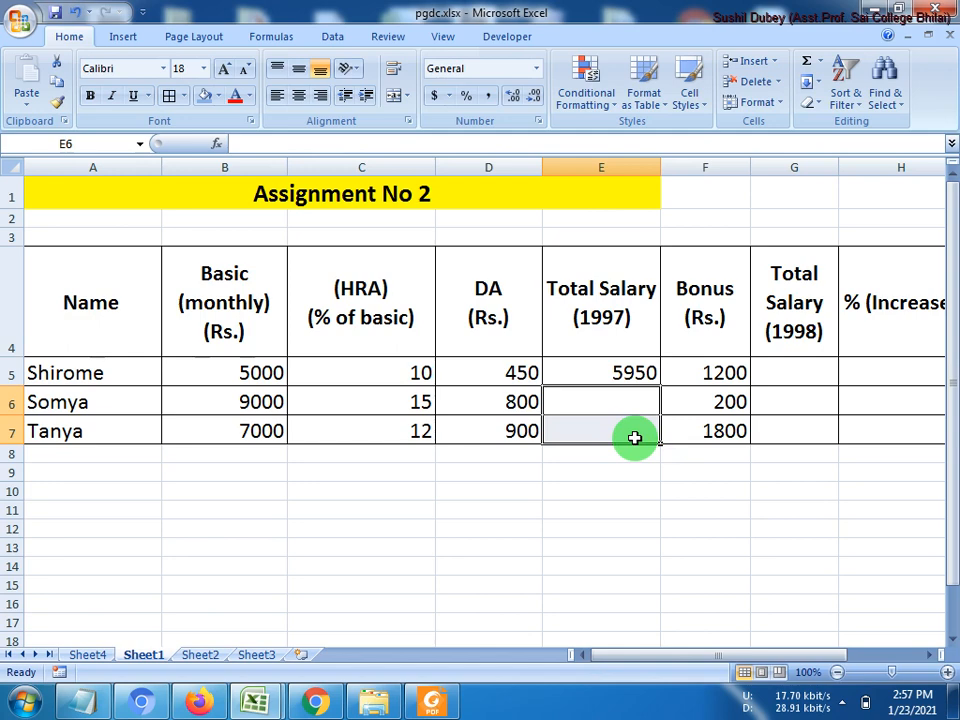
Step: Copy the 1997 total salary formula from E5 down to E7 and check the row references in E5 and E6
{"action": "left_click", "coordinate": [637, 373]}
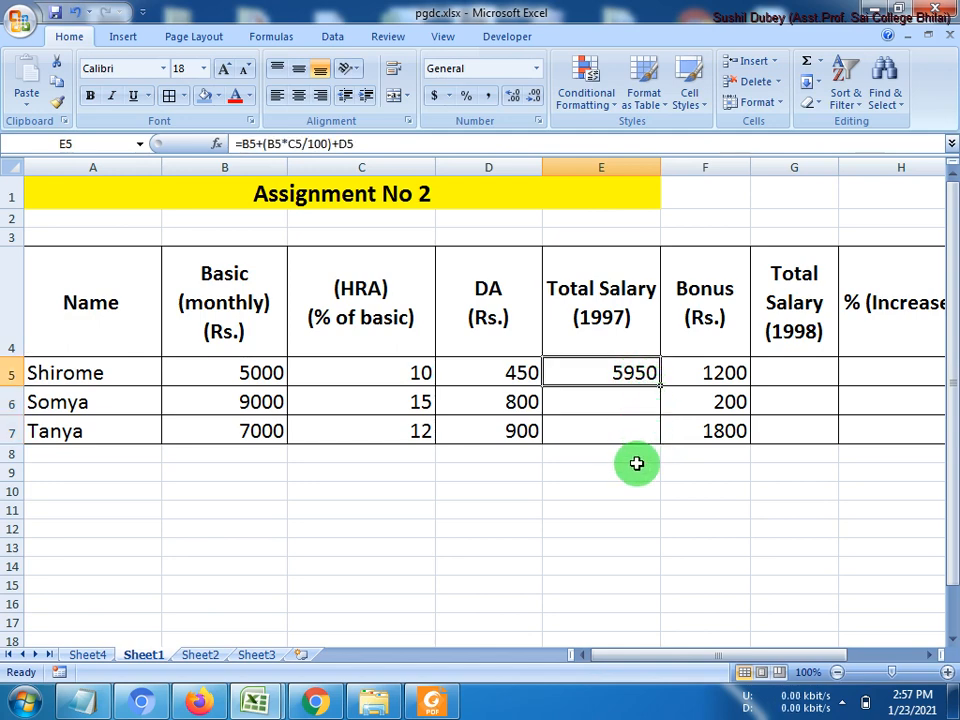
{"action": "double_click", "coordinate": [662, 386]}
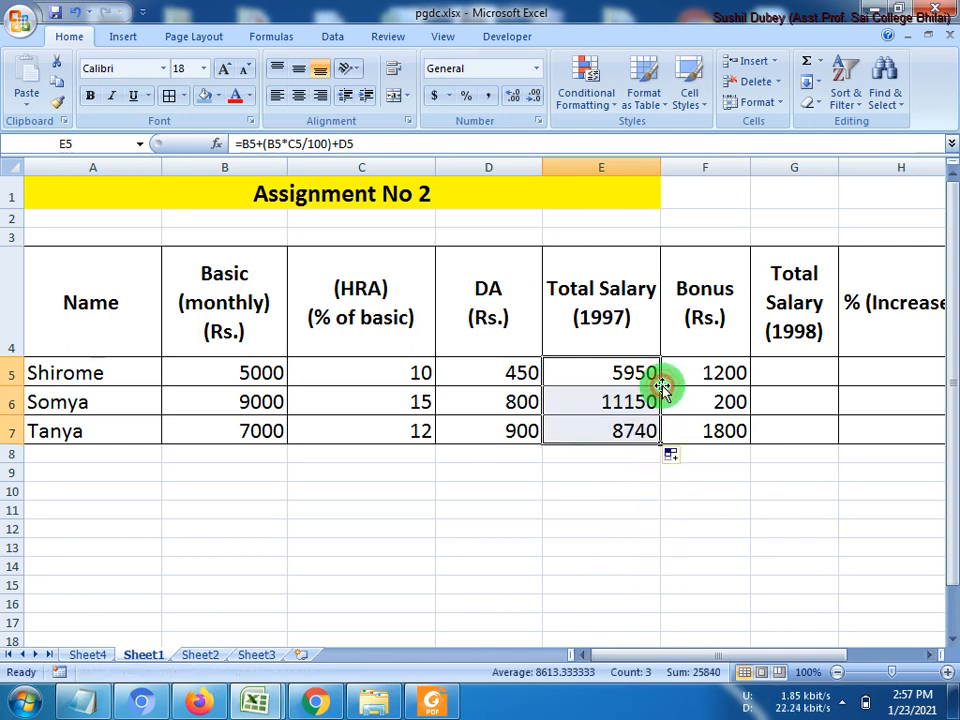
{"action": "left_click", "coordinate": [628, 523]}
{"action": "left_click", "coordinate": [605, 372]}
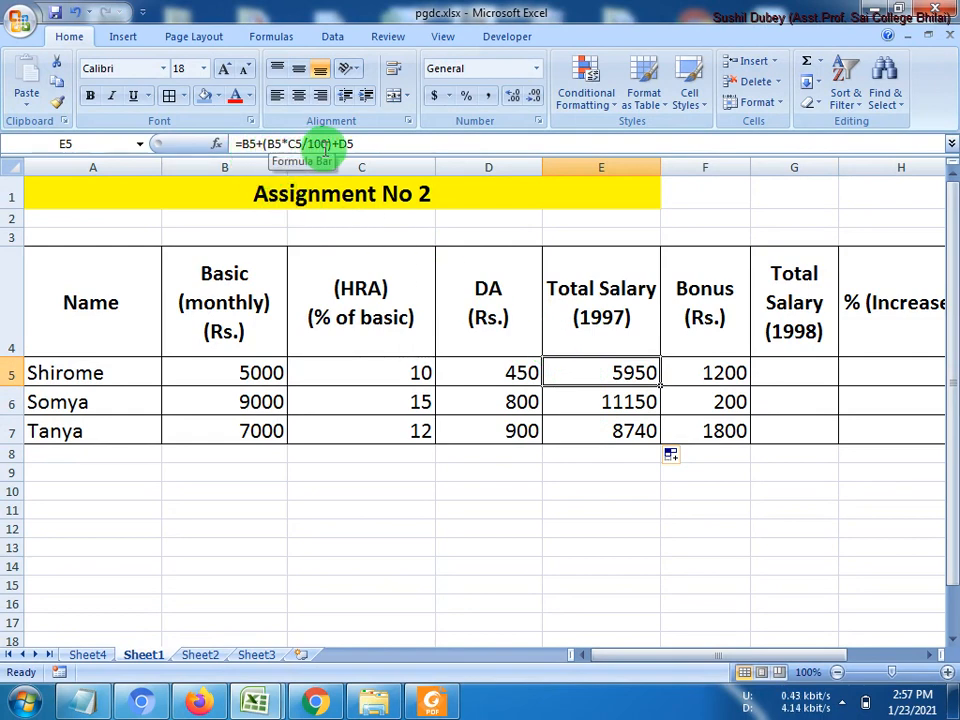
{"action": "left_click", "coordinate": [589, 402]}
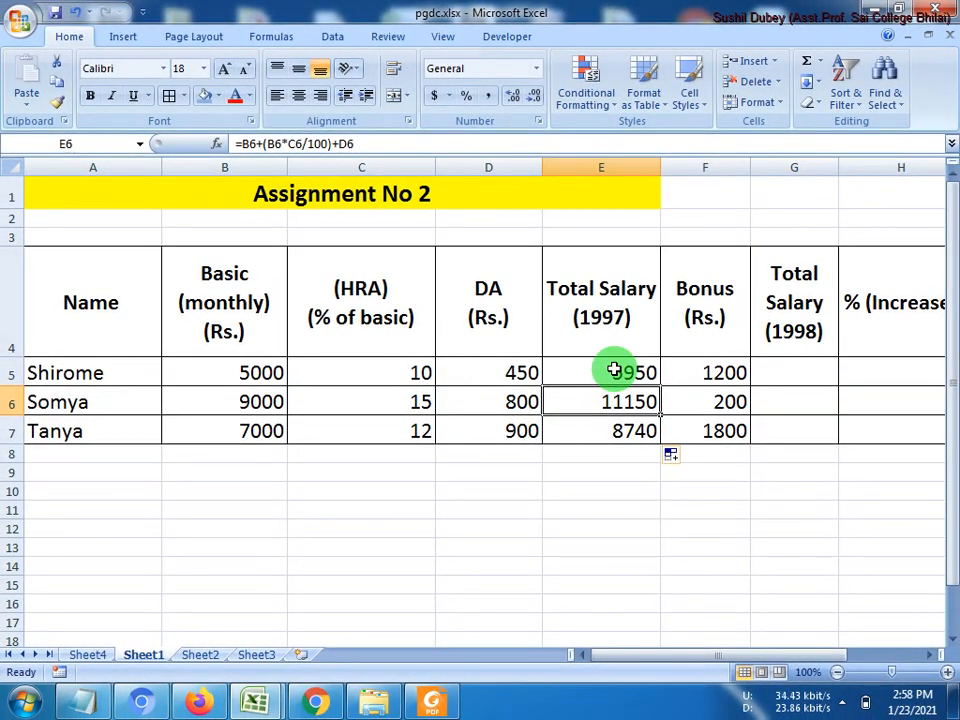
{"action": "left_click_drag", "start_coordinate": [613, 371], "coordinate": [614, 428]}
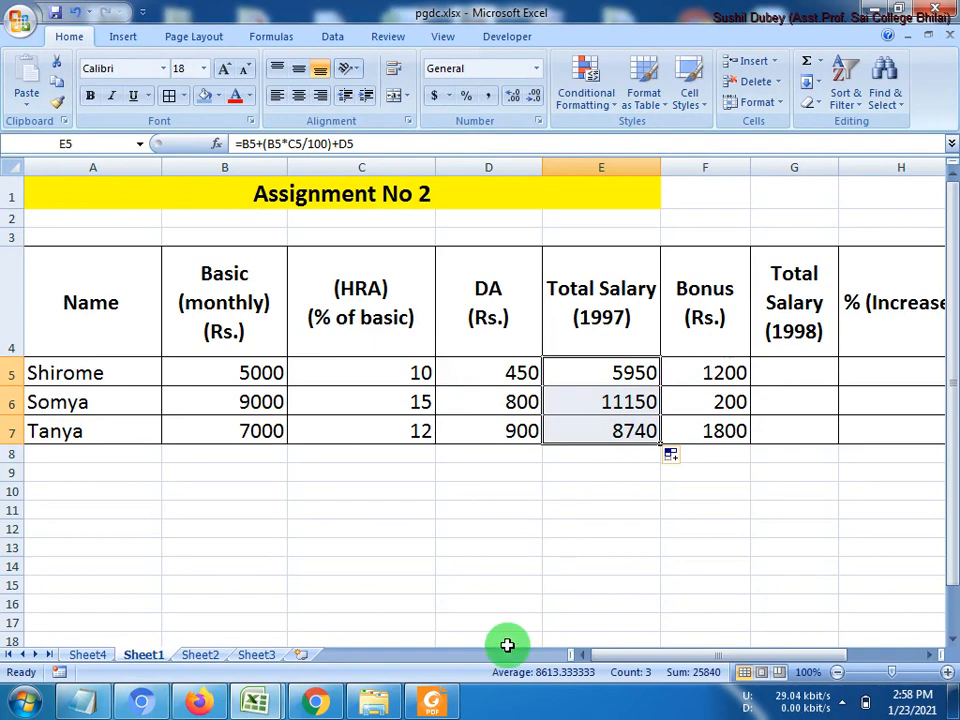
Step: Check the 1998 salary rule in the PDF in Foxit Reader, and enter =E5+F5 in G5 of the Excel worksheet
{"action": "left_click", "coordinate": [432, 700]}
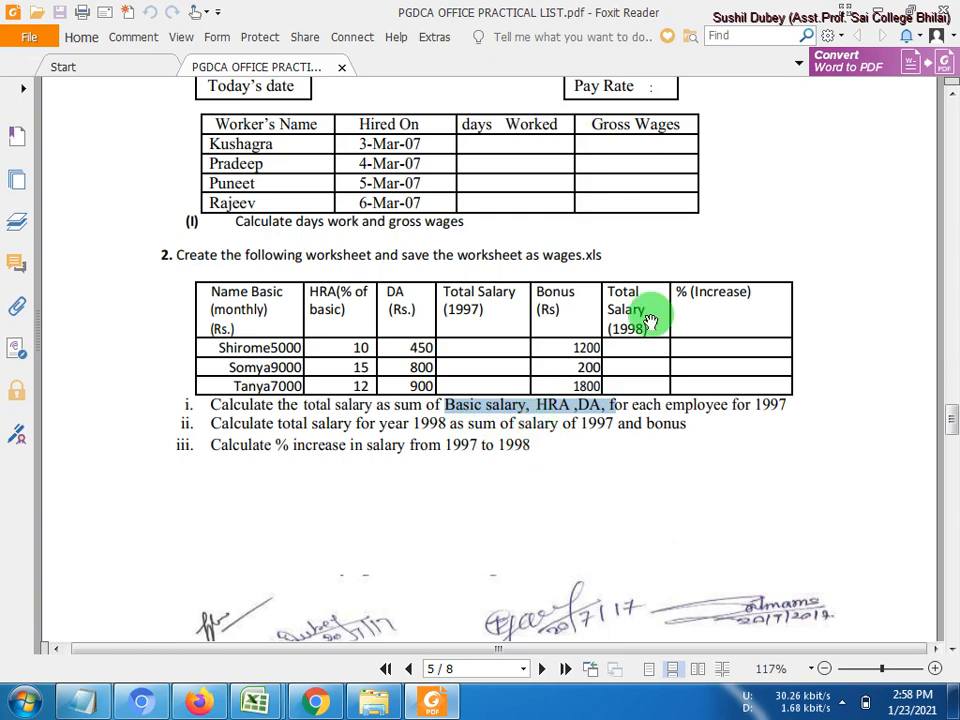
{"action": "left_click", "coordinate": [878, 16]}
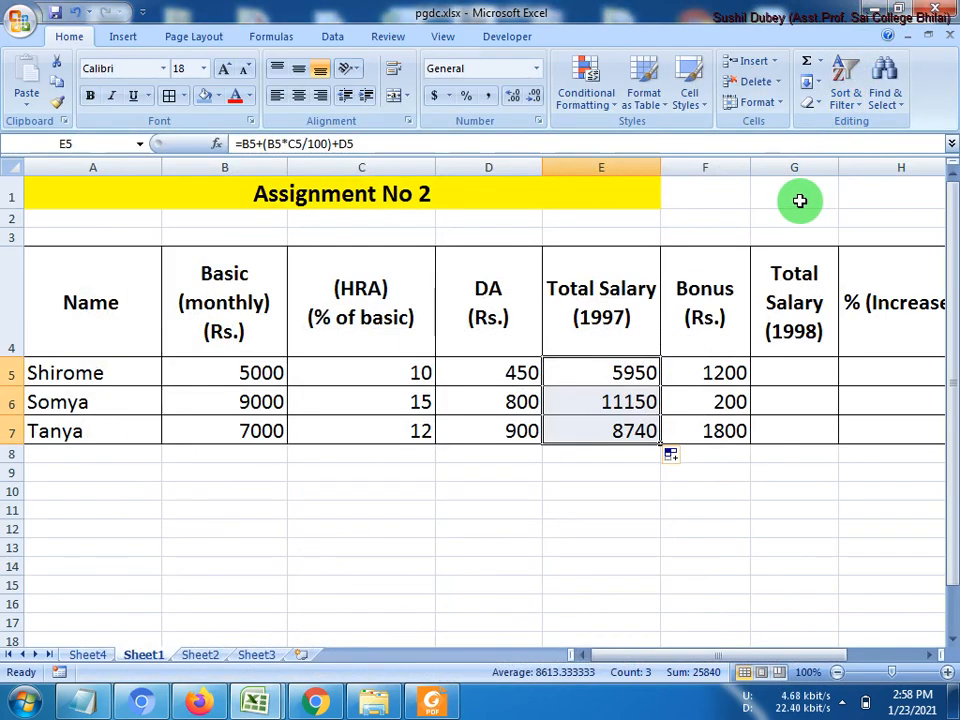
{"action": "left_click", "coordinate": [786, 375]}
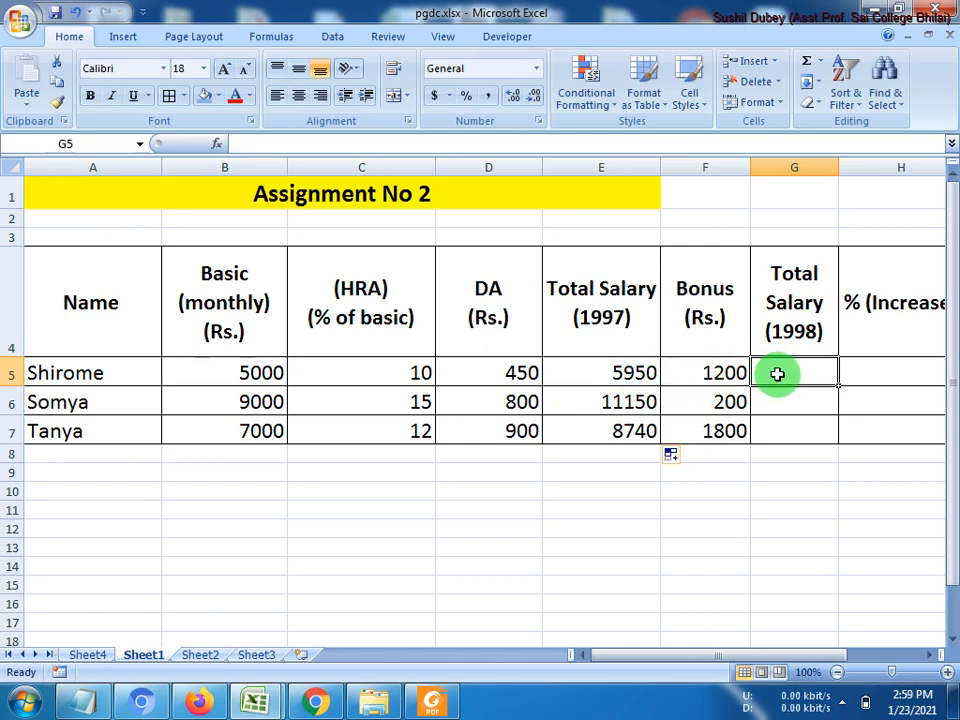
{"action": "type", "text": "="}
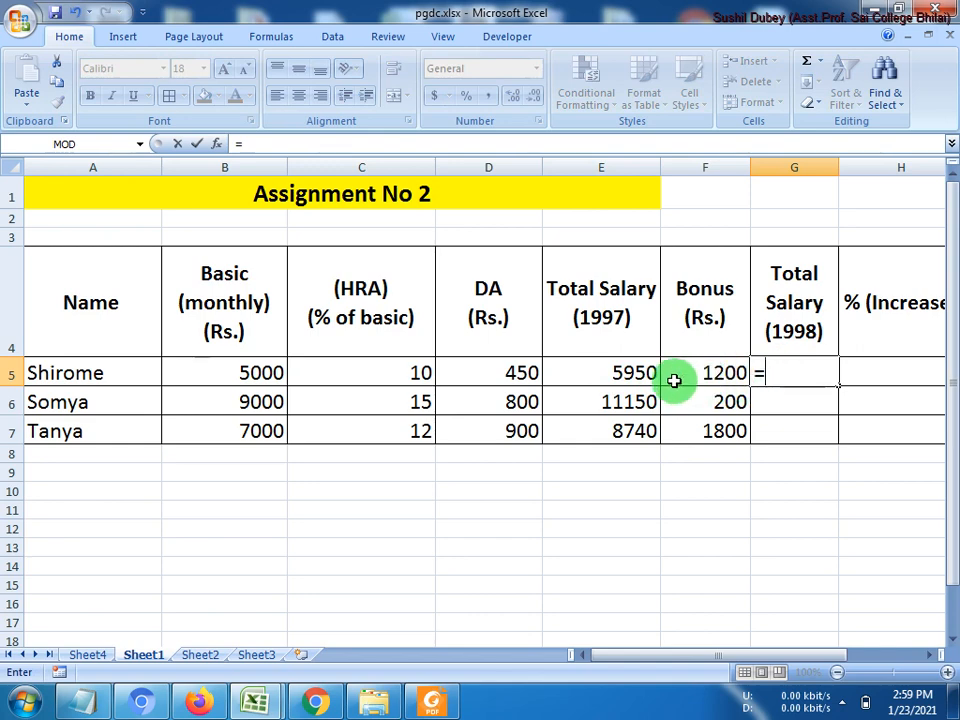
{"action": "left_click", "coordinate": [608, 377]}
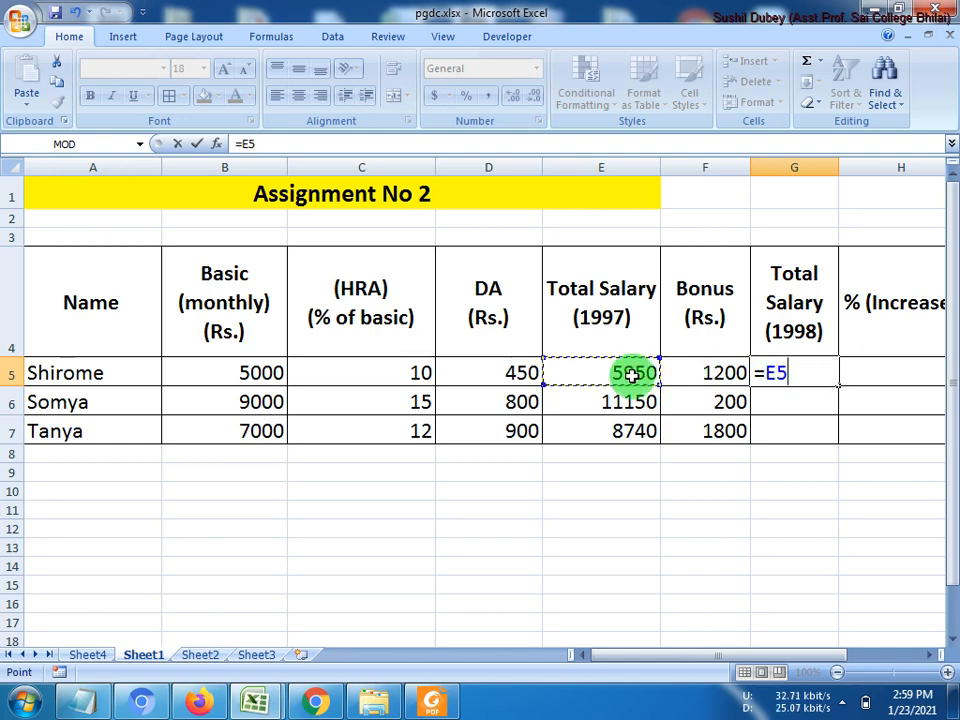
{"action": "type", "text": "+"}
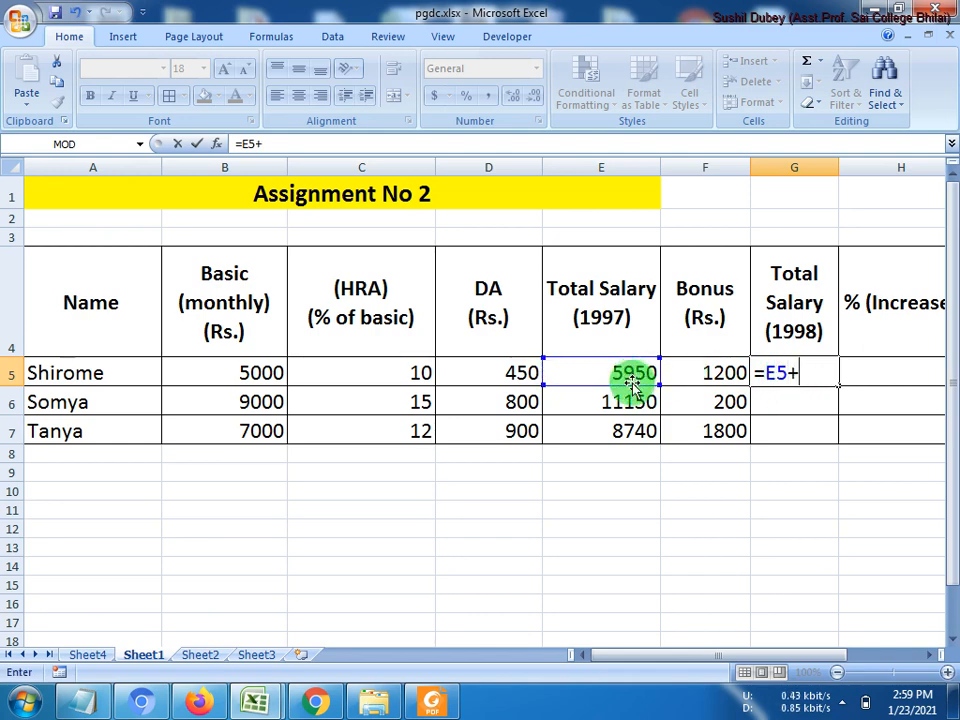
{"action": "left_click", "coordinate": [710, 374]}
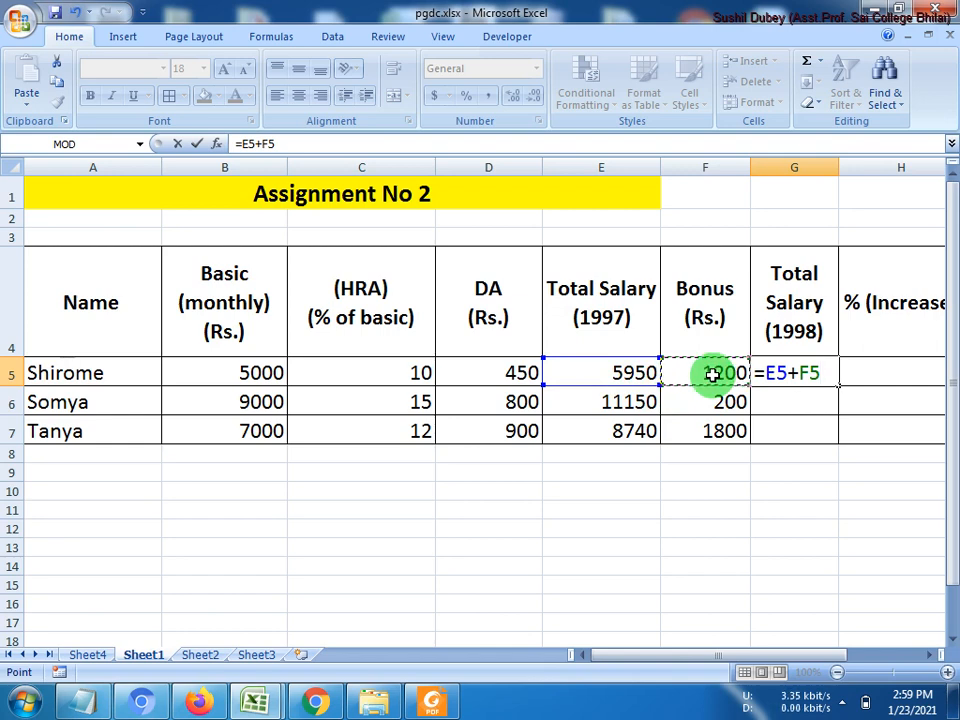
{"action": "key", "text": "Return"}
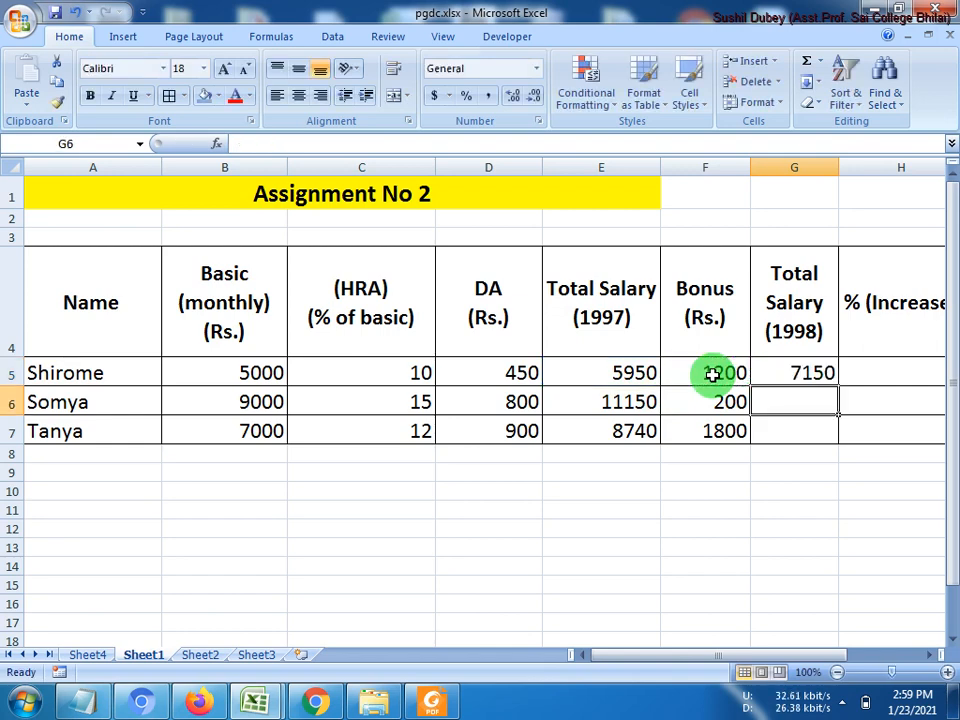
Step: Copy the 1998 total salary formula from G5 down to G7
{"action": "left_click", "coordinate": [622, 374]}
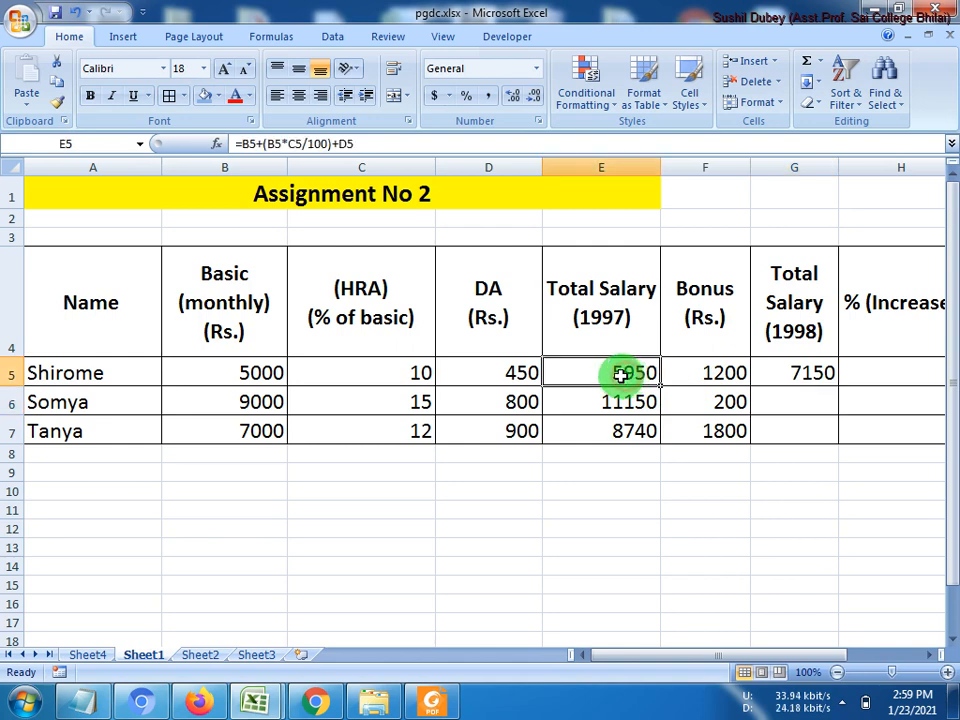
{"action": "left_click", "coordinate": [807, 373]}
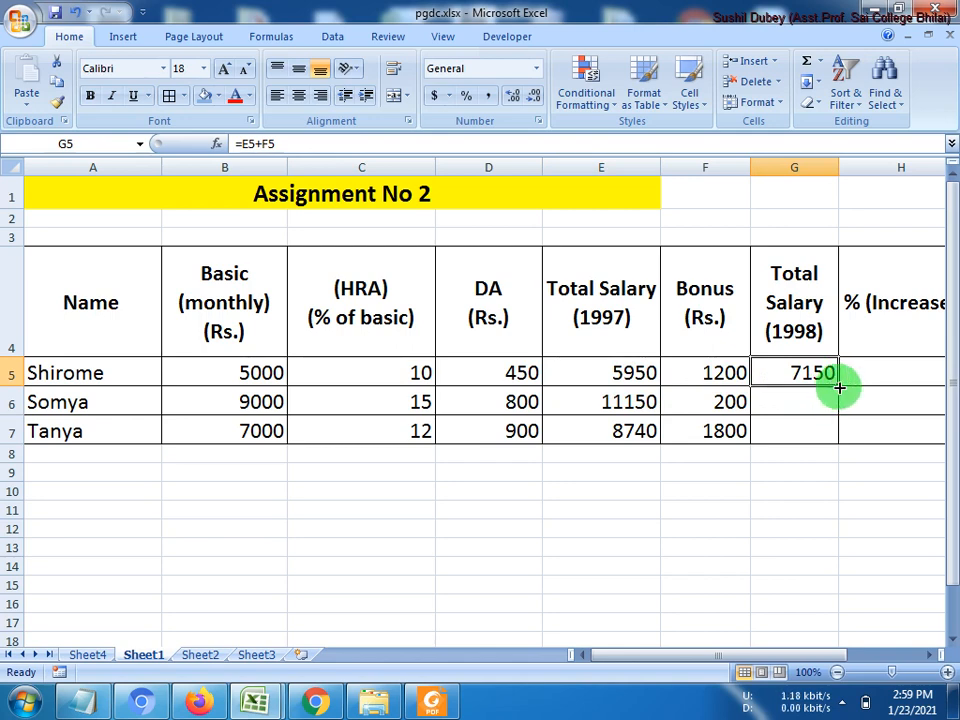
{"action": "double_click", "coordinate": [838, 387]}
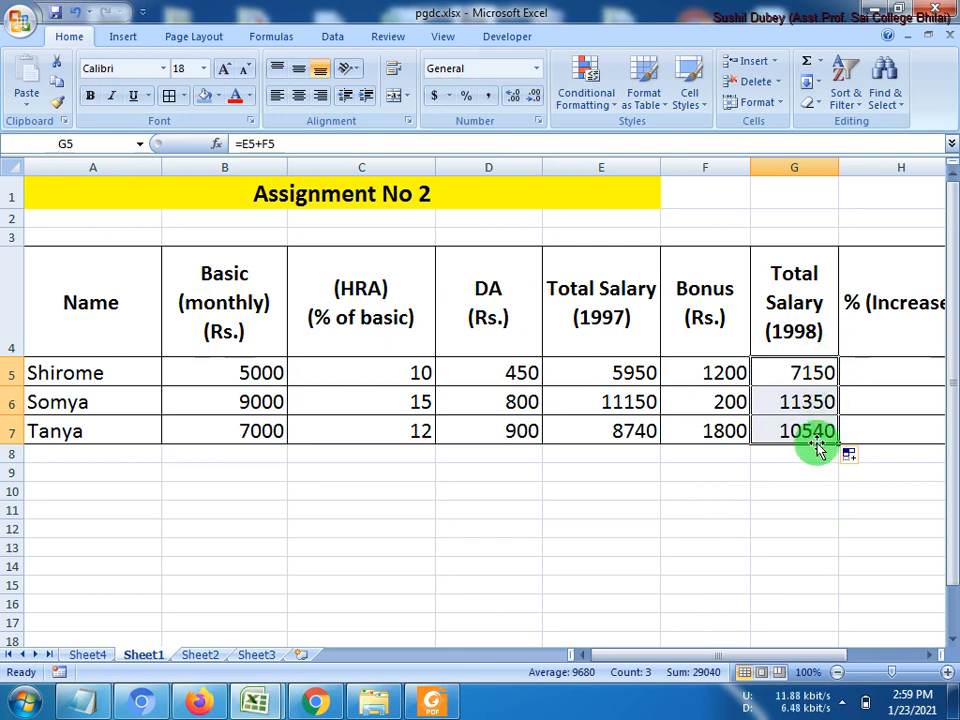
Step: Compare the 1997 total salaries in E5:E7 with the 1998 total salaries in G5:G7
{"action": "left_click_drag", "start_coordinate": [632, 371], "coordinate": [633, 418]}
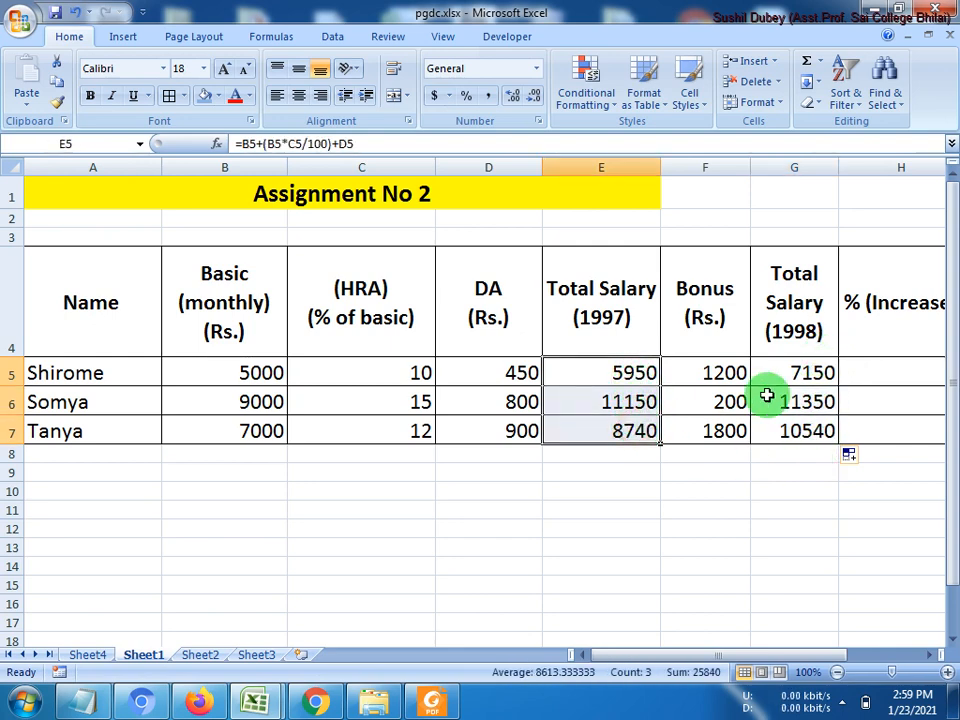
{"action": "left_click_drag", "start_coordinate": [789, 369], "coordinate": [788, 432]}
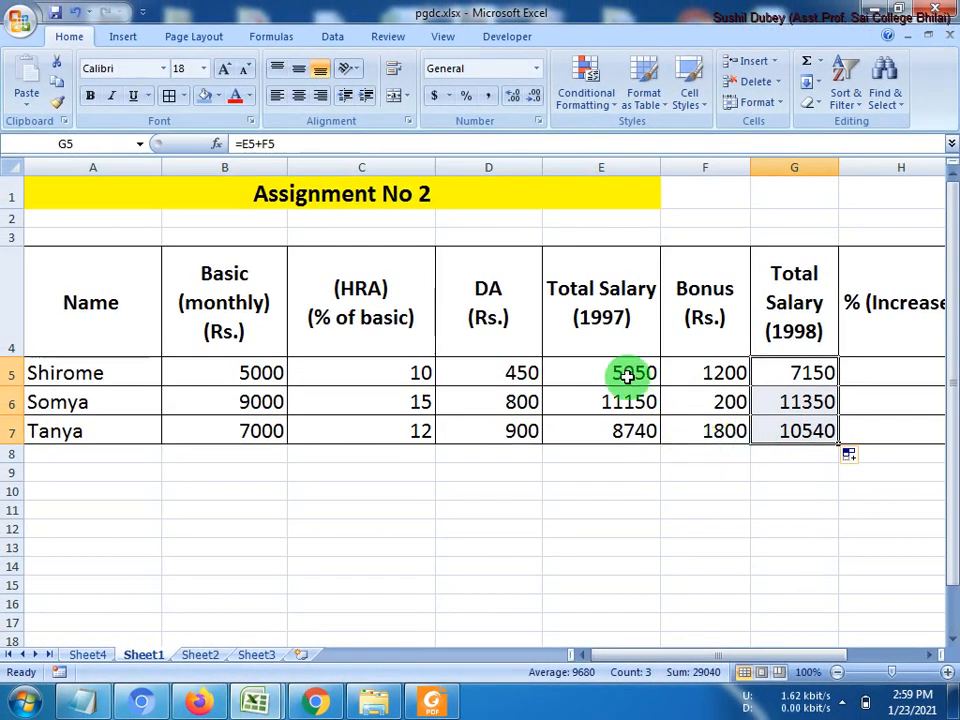
{"action": "left_click", "coordinate": [627, 374]}
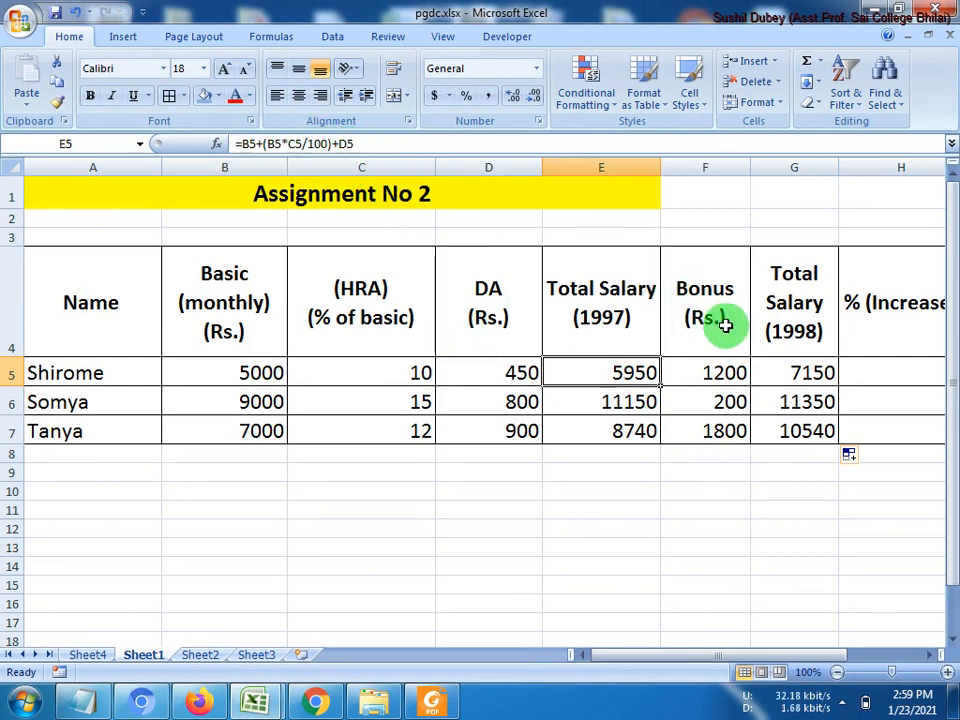
{"action": "left_click", "coordinate": [778, 368]}
{"action": "left_click", "coordinate": [605, 367]}
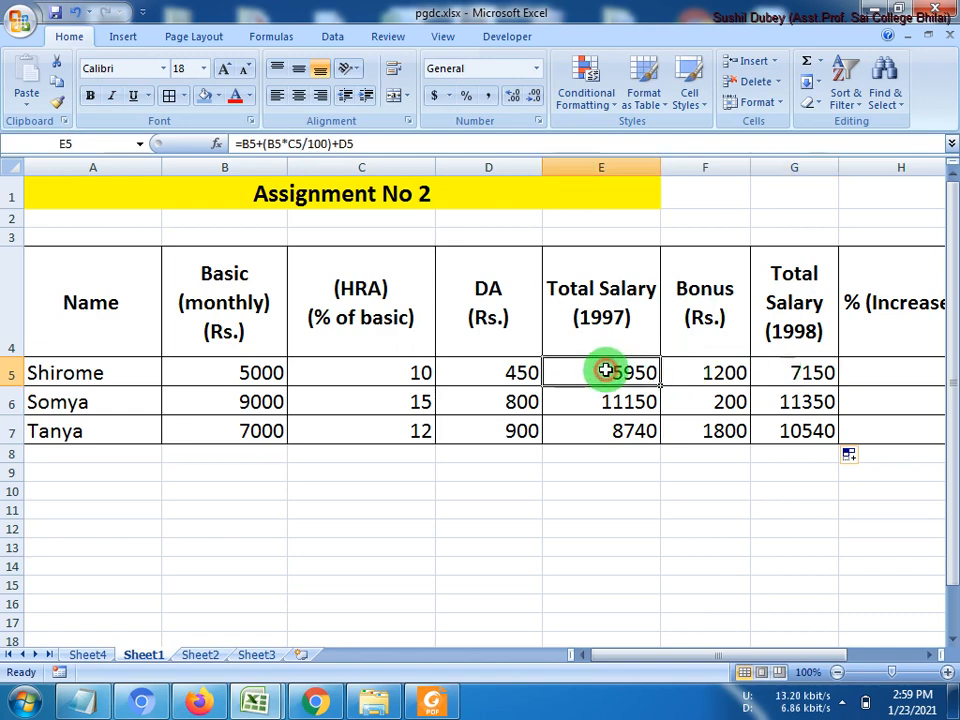
Step: Switch to the PDF in Foxit Reader, review the three salary calculation tasks, and return to the 1998 total in G5 in Excel
{"action": "left_click", "coordinate": [433, 703]}
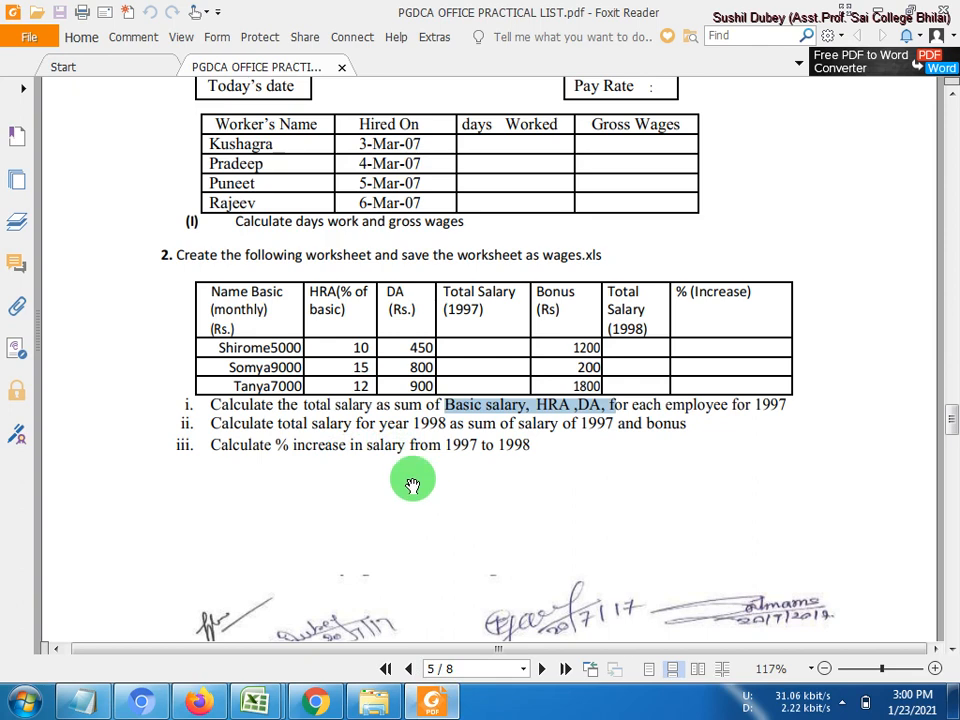
{"action": "left_click_drag", "start_coordinate": [335, 405], "coordinate": [785, 410]}
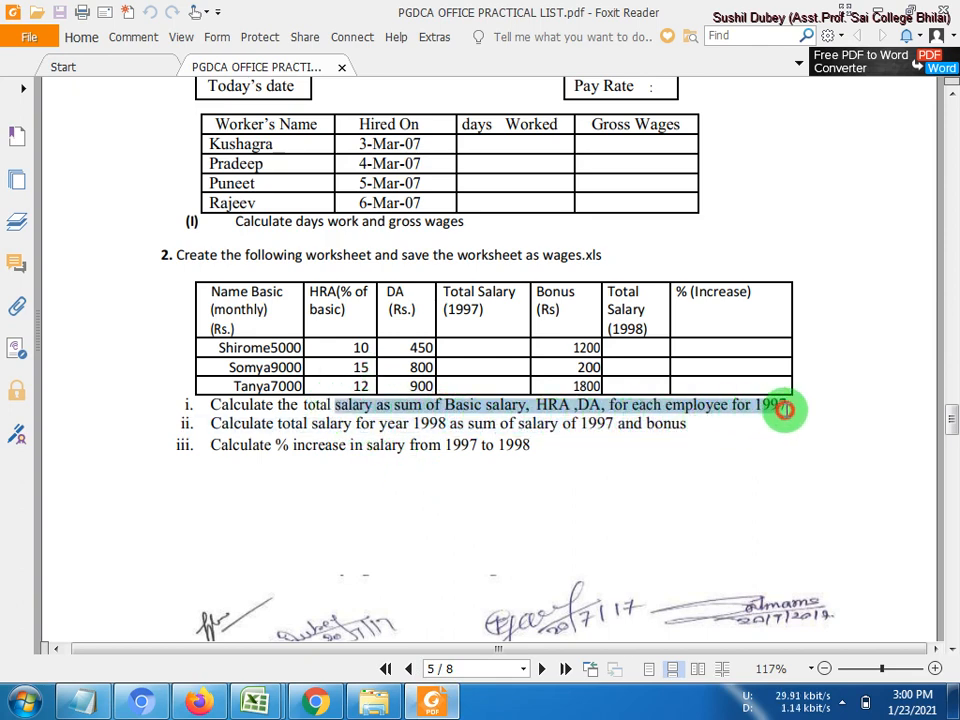
{"action": "left_click_drag", "start_coordinate": [413, 423], "coordinate": [668, 424]}
{"action": "left_click_drag", "start_coordinate": [444, 444], "coordinate": [528, 444]}
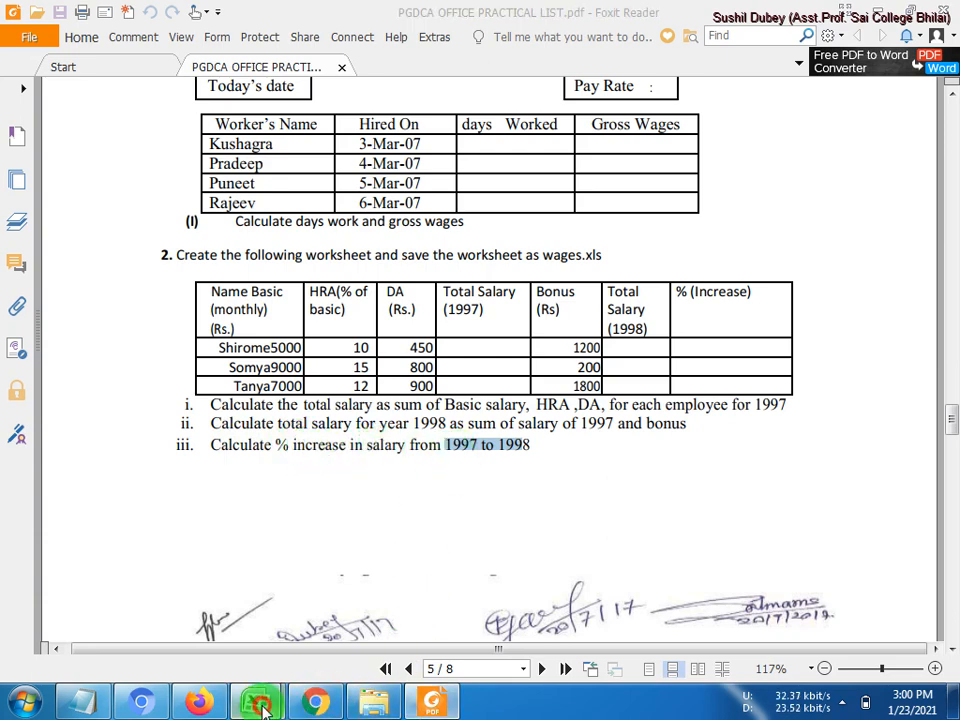
{"action": "mouse_move", "coordinate": [268, 704]}
{"action": "left_click", "coordinate": [316, 612]}
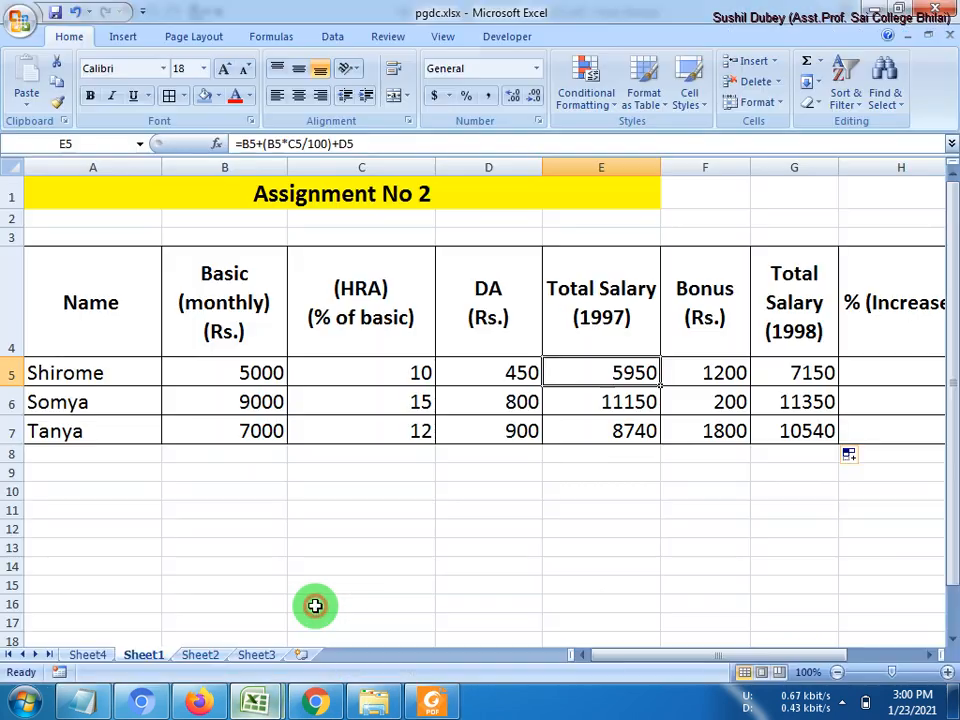
{"action": "left_click", "coordinate": [796, 371]}
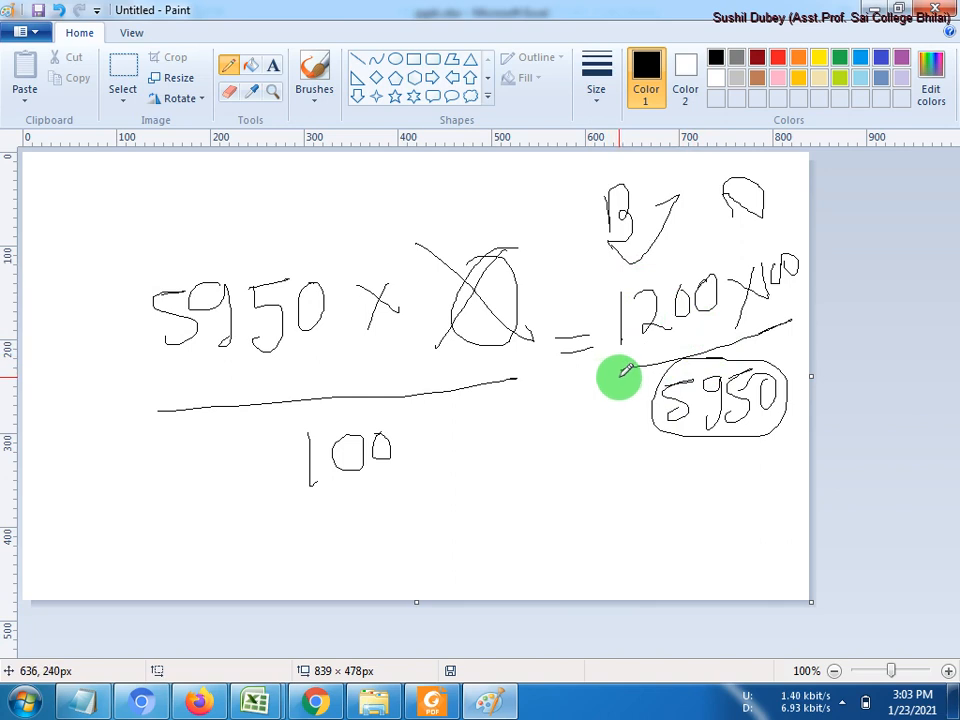
Step: In the Paint sketch, mark 5950, the unknown percentage and 1200, and draw crossing lines moving 5950 and 100 across the equals sign
{"action": "mouse_move", "coordinate": [174, 250]}
{"action": "left_mouse_down"}
{"action": "mouse_move", "coordinate": [334, 349]}
{"action": "mouse_move", "coordinate": [146, 257]}
{"action": "left_mouse_up"}
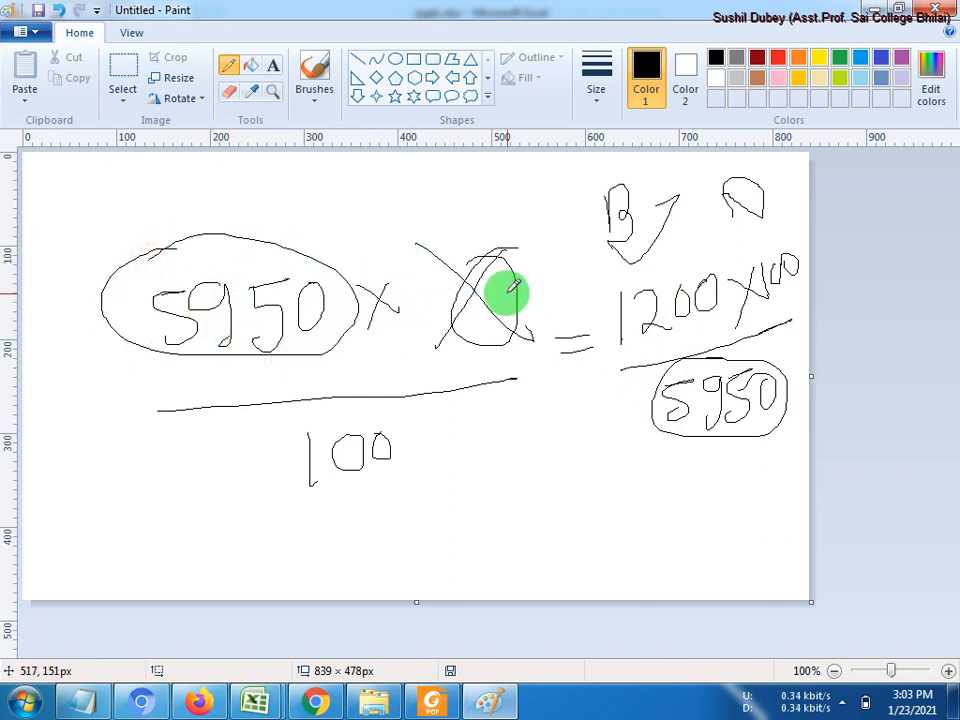
{"action": "mouse_move", "coordinate": [617, 347]}
{"action": "left_mouse_down"}
{"action": "mouse_move", "coordinate": [666, 257]}
{"action": "mouse_move", "coordinate": [640, 339]}
{"action": "left_mouse_up"}
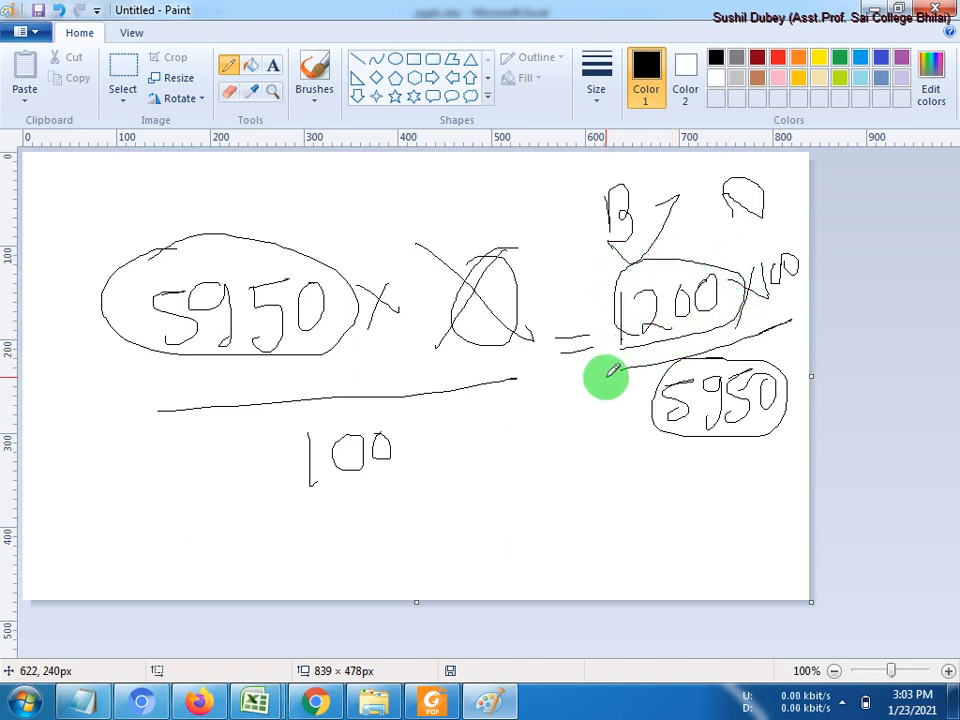
{"action": "mouse_move", "coordinate": [510, 298]}
{"action": "left_mouse_down"}
{"action": "mouse_move", "coordinate": [399, 321]}
{"action": "mouse_move", "coordinate": [471, 251]}
{"action": "left_mouse_up"}
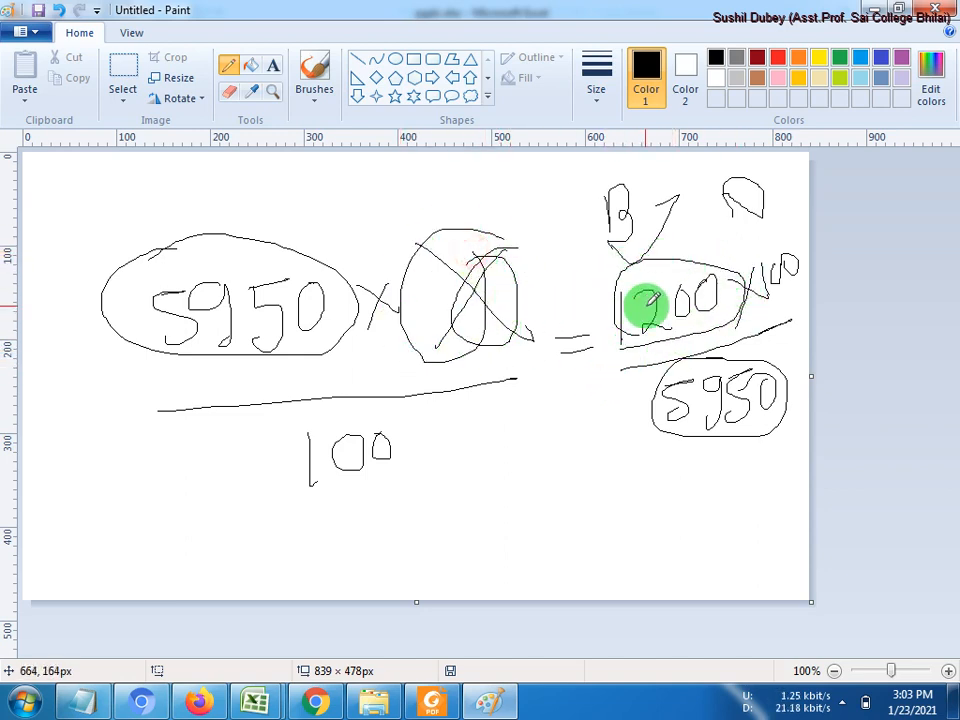
{"action": "left_click_drag", "start_coordinate": [646, 249], "coordinate": [689, 230]}
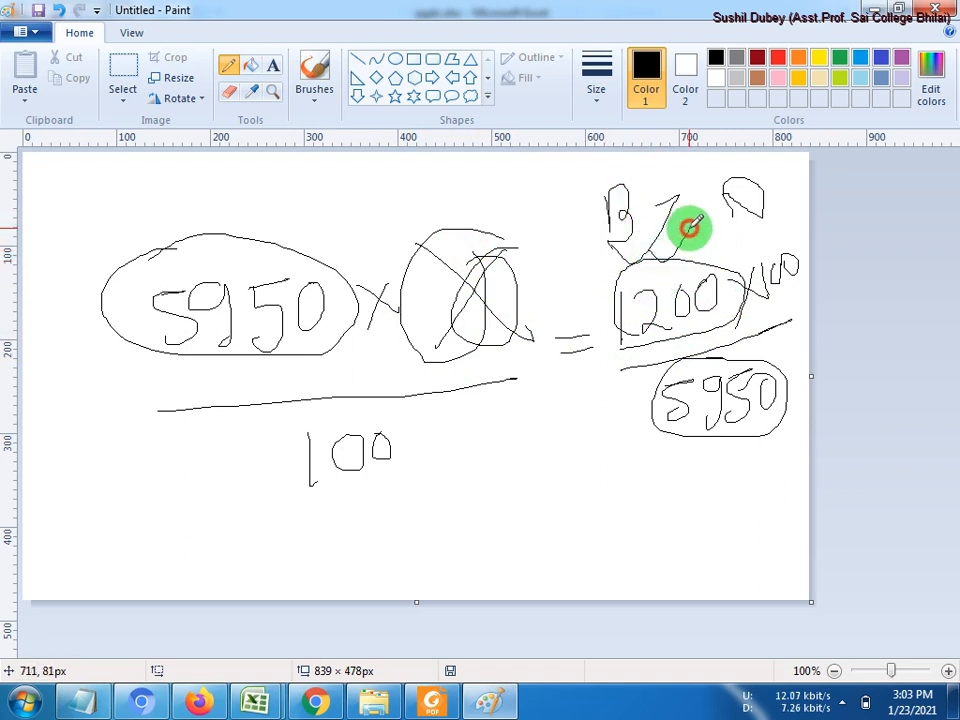
{"action": "mouse_move", "coordinate": [756, 358]}
{"action": "left_mouse_down"}
{"action": "mouse_move", "coordinate": [670, 425]}
{"action": "mouse_move", "coordinate": [765, 436]}
{"action": "left_mouse_up"}
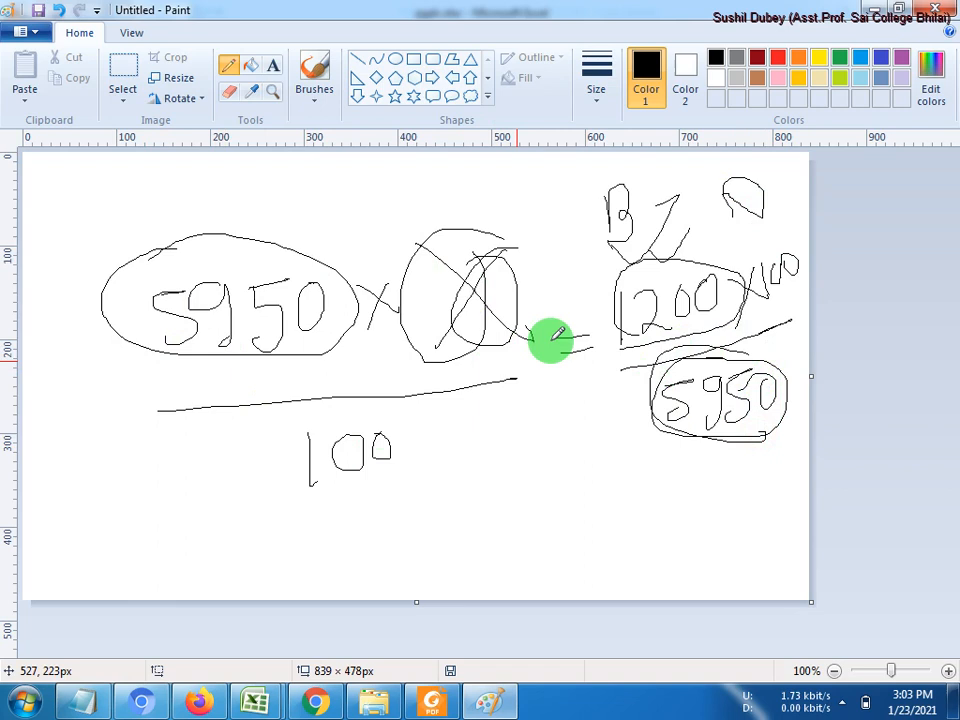
{"action": "mouse_move", "coordinate": [311, 340]}
{"action": "left_mouse_down"}
{"action": "mouse_move", "coordinate": [602, 429]}
{"action": "mouse_move", "coordinate": [640, 436]}
{"action": "mouse_move", "coordinate": [636, 425]}
{"action": "left_mouse_up"}
{"action": "mouse_move", "coordinate": [438, 486]}
{"action": "left_mouse_down"}
{"action": "mouse_move", "coordinate": [589, 358]}
{"action": "mouse_move", "coordinate": [705, 325]}
{"action": "left_mouse_up"}
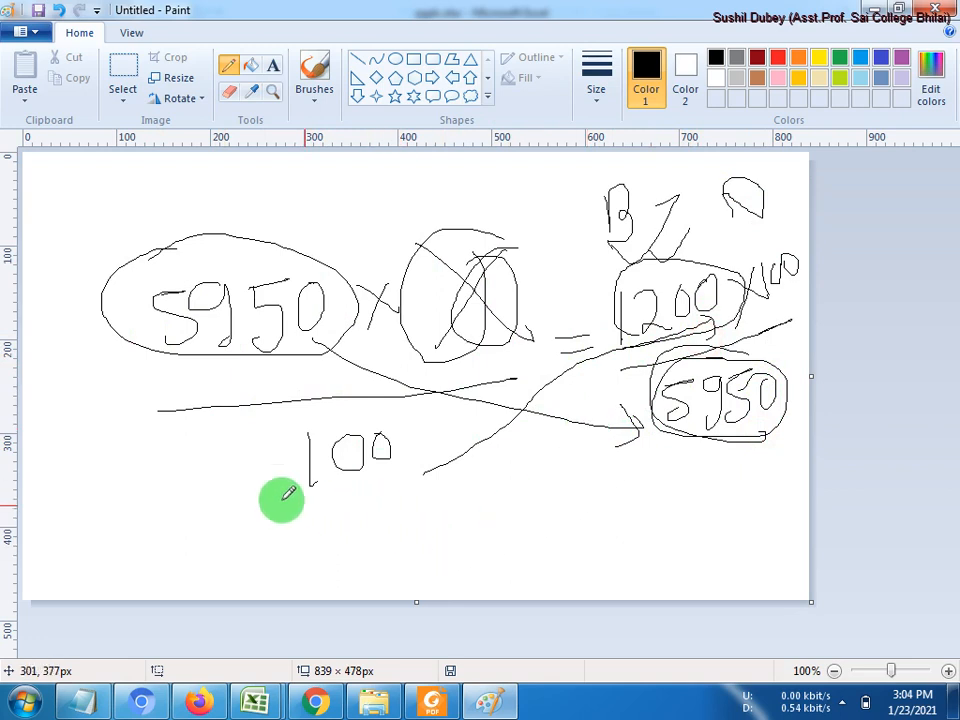
Step: Handwrite the percentage increase formula X = B × 100 over PS below the existing equation
{"action": "mouse_move", "coordinate": [131, 525]}
{"action": "left_mouse_down"}
{"action": "mouse_move", "coordinate": [206, 542]}
{"action": "mouse_move", "coordinate": [146, 576]}
{"action": "left_mouse_up"}
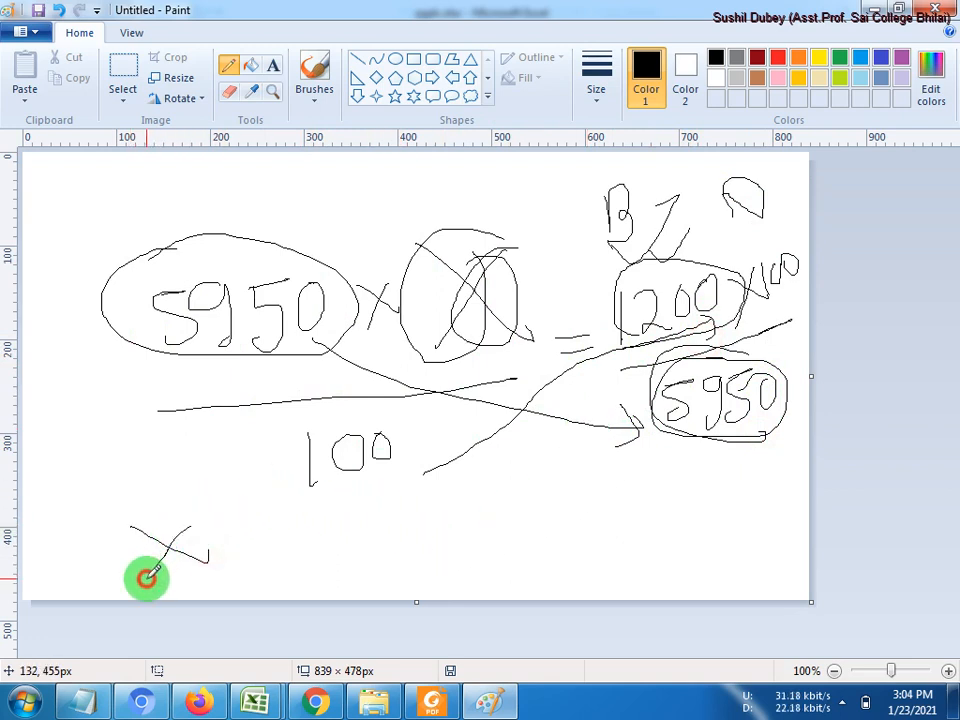
{"action": "left_click_drag", "start_coordinate": [234, 540], "coordinate": [275, 537]}
{"action": "left_click_drag", "start_coordinate": [234, 556], "coordinate": [285, 556]}
{"action": "mouse_move", "coordinate": [365, 506]}
{"action": "left_mouse_down"}
{"action": "mouse_move", "coordinate": [367, 538]}
{"action": "mouse_move", "coordinate": [359, 518]}
{"action": "mouse_move", "coordinate": [378, 529]}
{"action": "mouse_move", "coordinate": [361, 540]}
{"action": "left_mouse_up"}
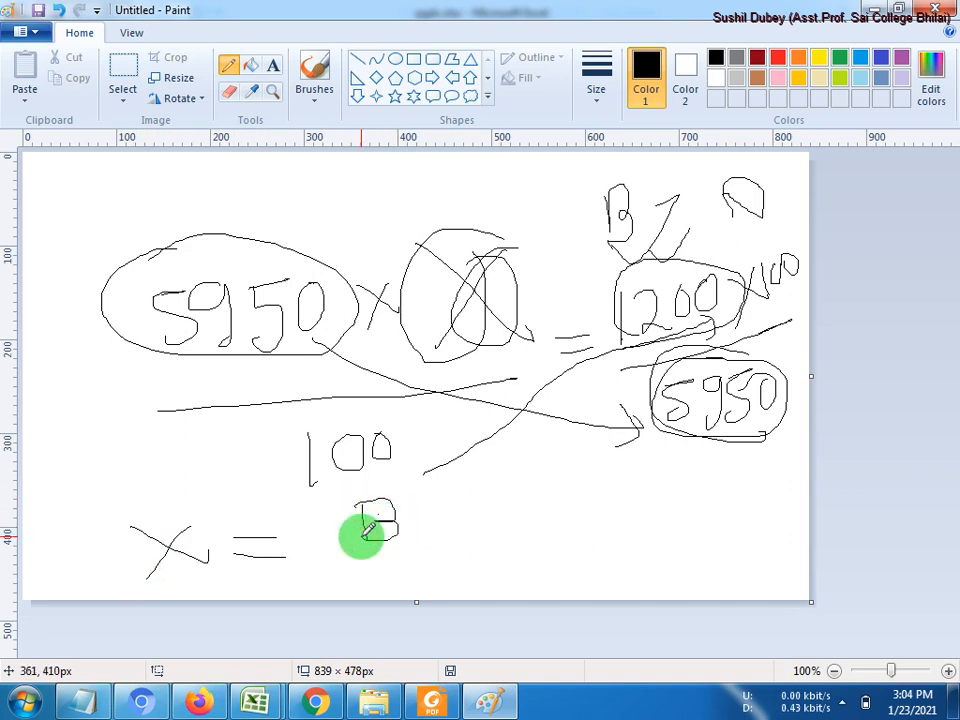
{"action": "mouse_move", "coordinate": [414, 509]}
{"action": "left_mouse_down"}
{"action": "mouse_move", "coordinate": [463, 528]}
{"action": "mouse_move", "coordinate": [421, 539]}
{"action": "left_mouse_up"}
{"action": "mouse_move", "coordinate": [485, 503]}
{"action": "left_mouse_down"}
{"action": "mouse_move", "coordinate": [483, 540]}
{"action": "mouse_move", "coordinate": [506, 505]}
{"action": "mouse_move", "coordinate": [534, 503]}
{"action": "left_mouse_up"}
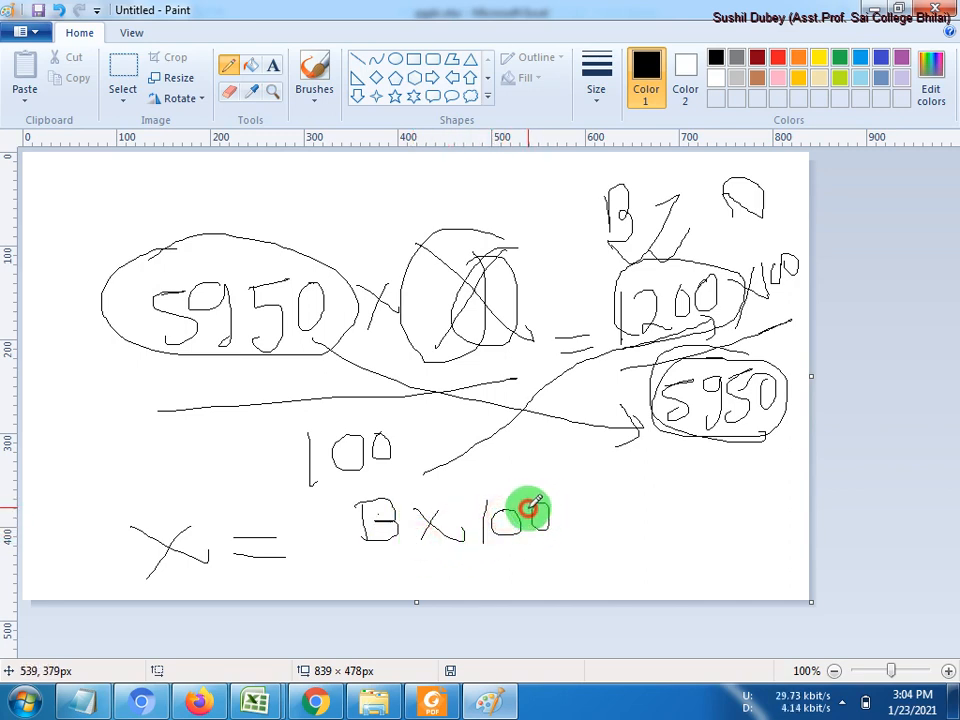
{"action": "left_click_drag", "start_coordinate": [350, 550], "coordinate": [565, 548]}
{"action": "mouse_move", "coordinate": [428, 572]}
{"action": "left_mouse_down"}
{"action": "mouse_move", "coordinate": [429, 597]}
{"action": "mouse_move", "coordinate": [443, 570]}
{"action": "mouse_move", "coordinate": [457, 594]}
{"action": "left_mouse_up"}
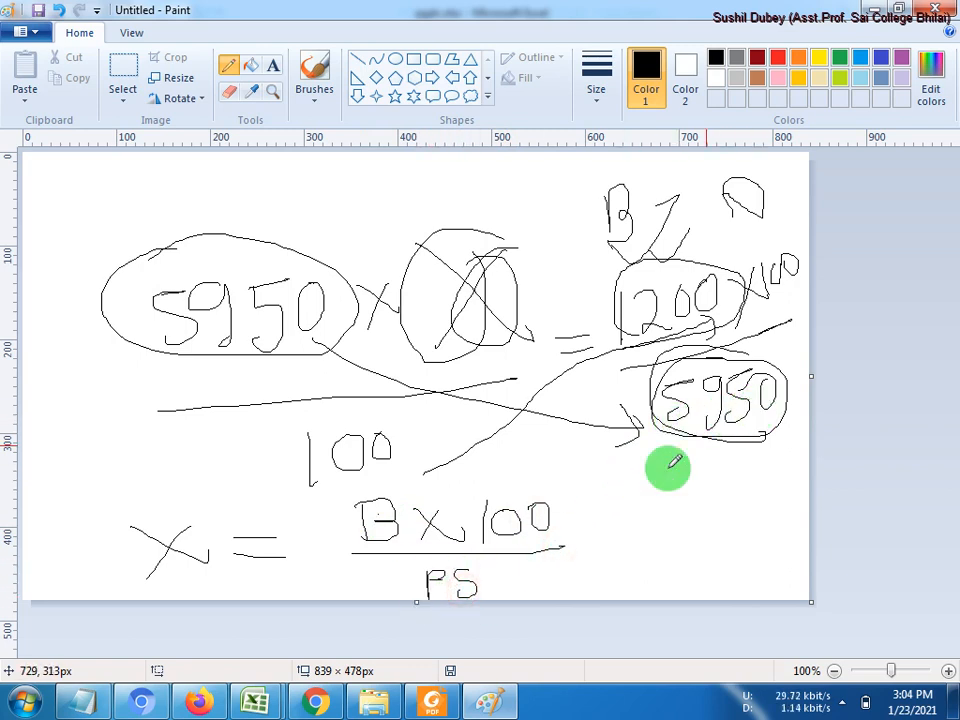
Step: Frame the handwritten X = B × 100 over PS formula with a box in the Paint sketch and return to Excel
{"action": "mouse_move", "coordinate": [108, 494]}
{"action": "left_mouse_down"}
{"action": "mouse_move", "coordinate": [578, 482]}
{"action": "mouse_move", "coordinate": [582, 594]}
{"action": "mouse_move", "coordinate": [111, 516]}
{"action": "mouse_move", "coordinate": [115, 572]}
{"action": "left_mouse_up"}
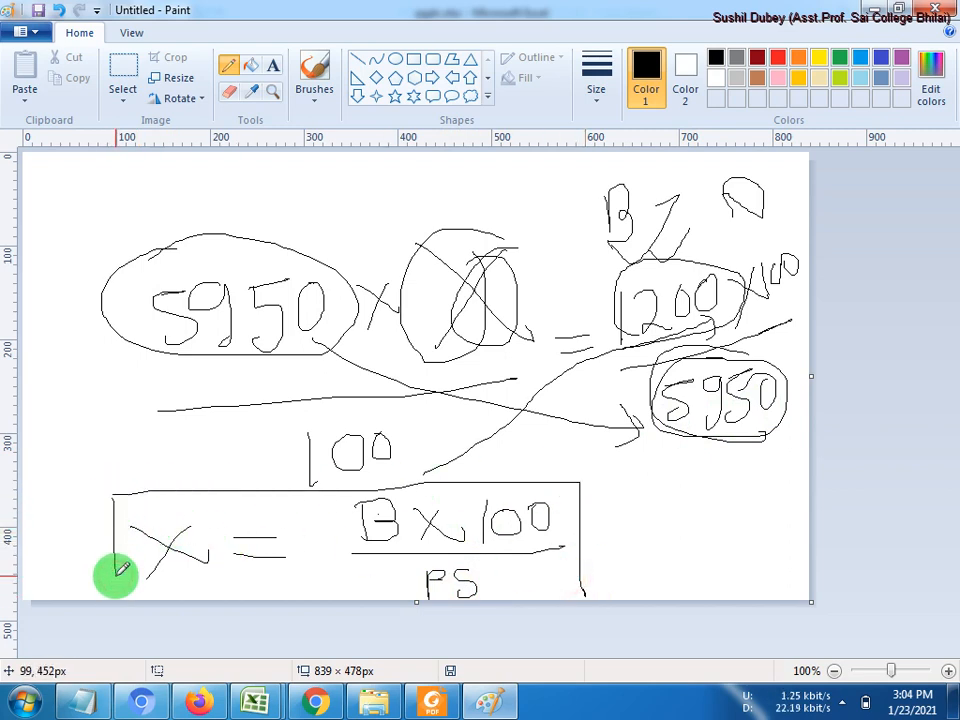
{"action": "left_click", "coordinate": [879, 9]}
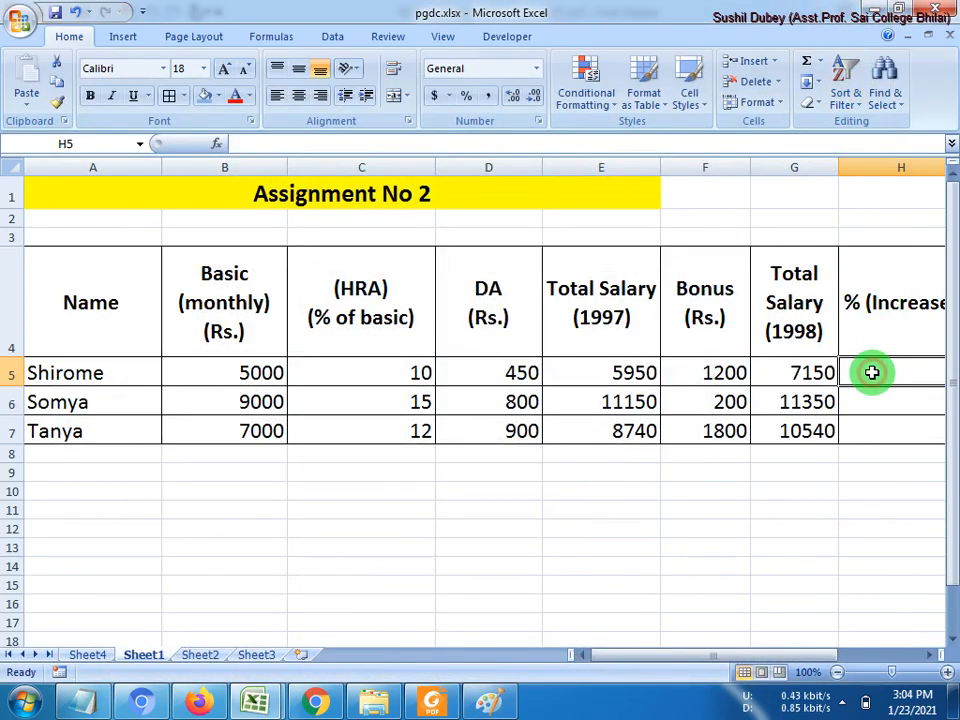
Step: Enter the formula =F5*100/E5 in H5 to calculate the percentage increase for the first employee
{"action": "type", "text": "="}
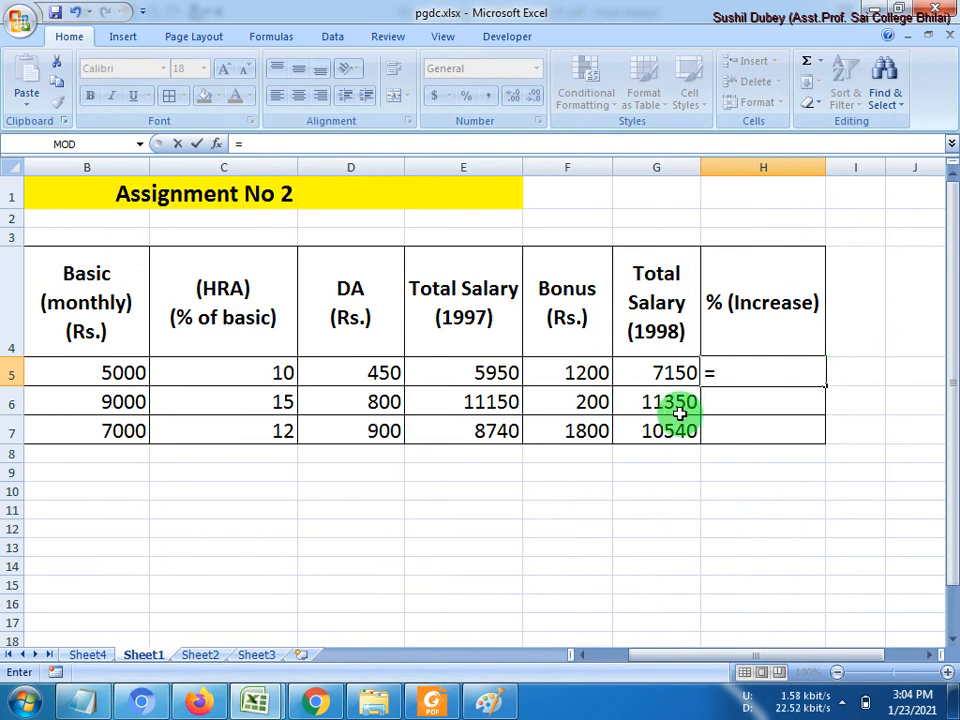
{"action": "left_click", "coordinate": [581, 372]}
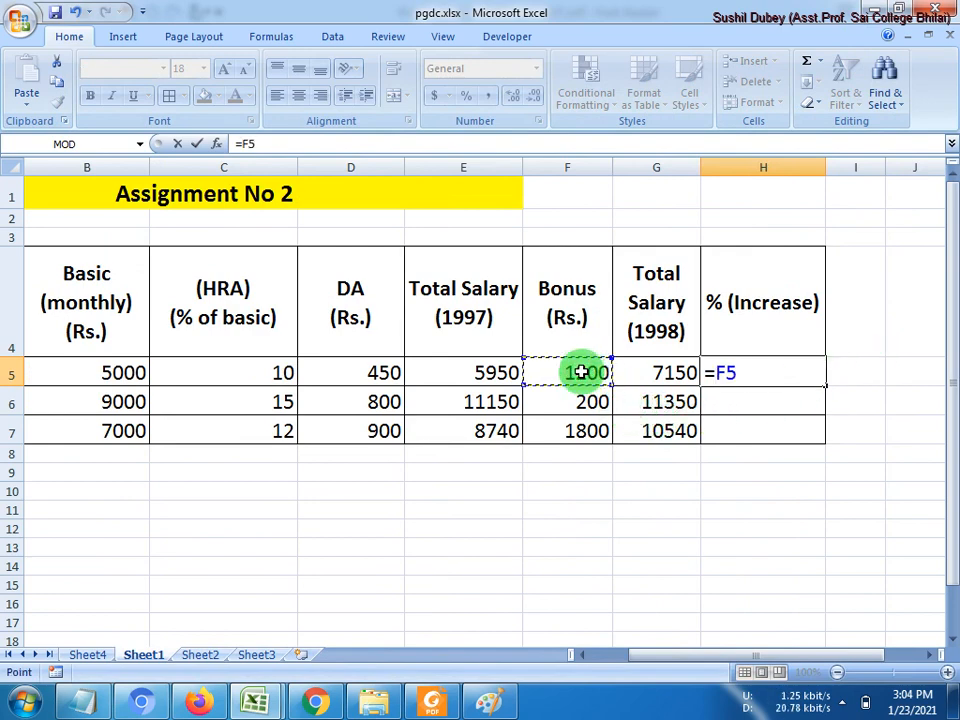
{"action": "left_click", "coordinate": [486, 376]}
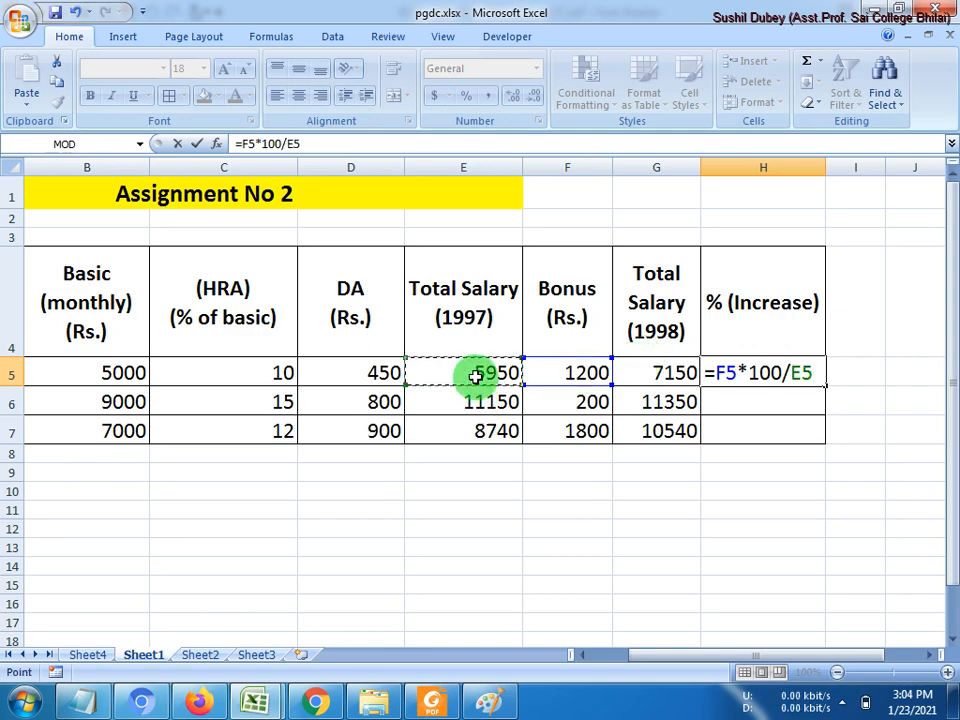
{"action": "key", "text": "Return"}
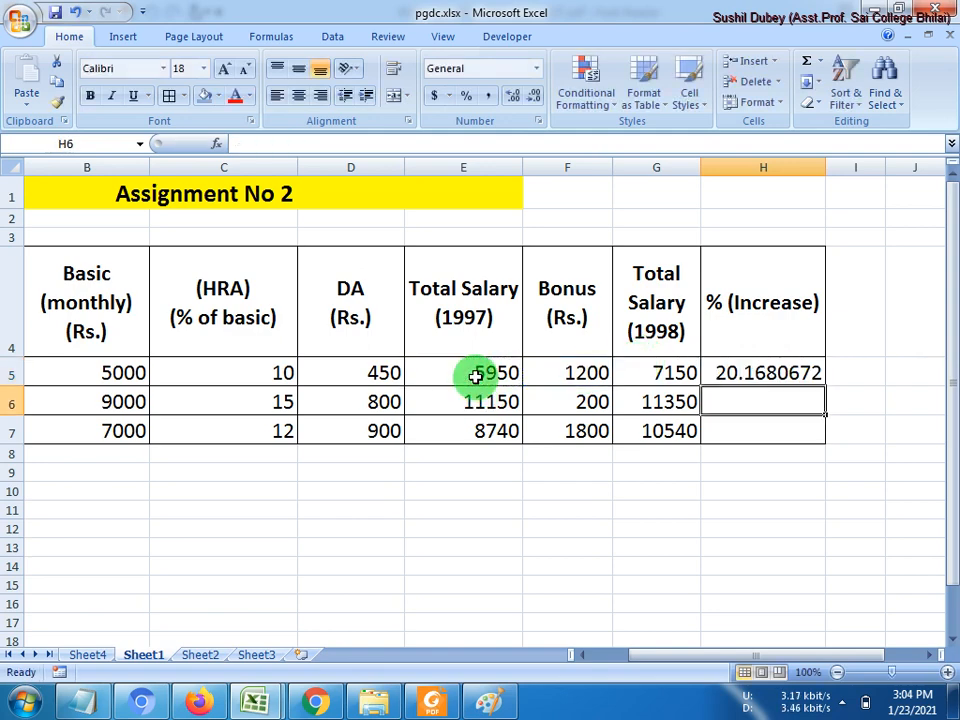
Step: Check the formulas in H5 and E5, and fill the percentage increase formula from H5 down to H7
{"action": "left_click", "coordinate": [728, 375]}
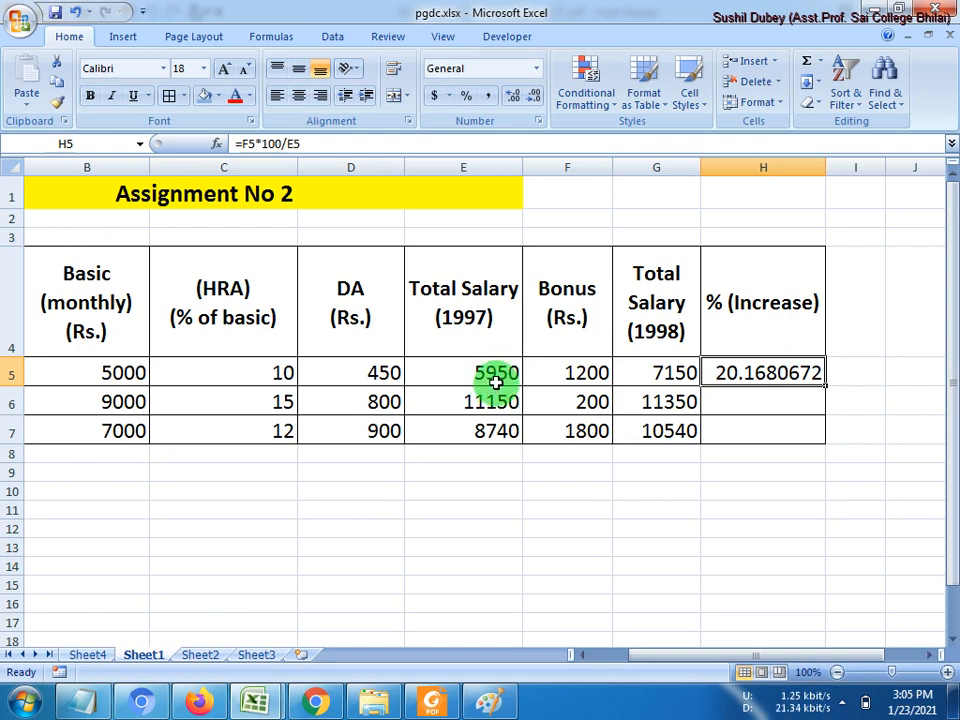
{"action": "left_click", "coordinate": [487, 374]}
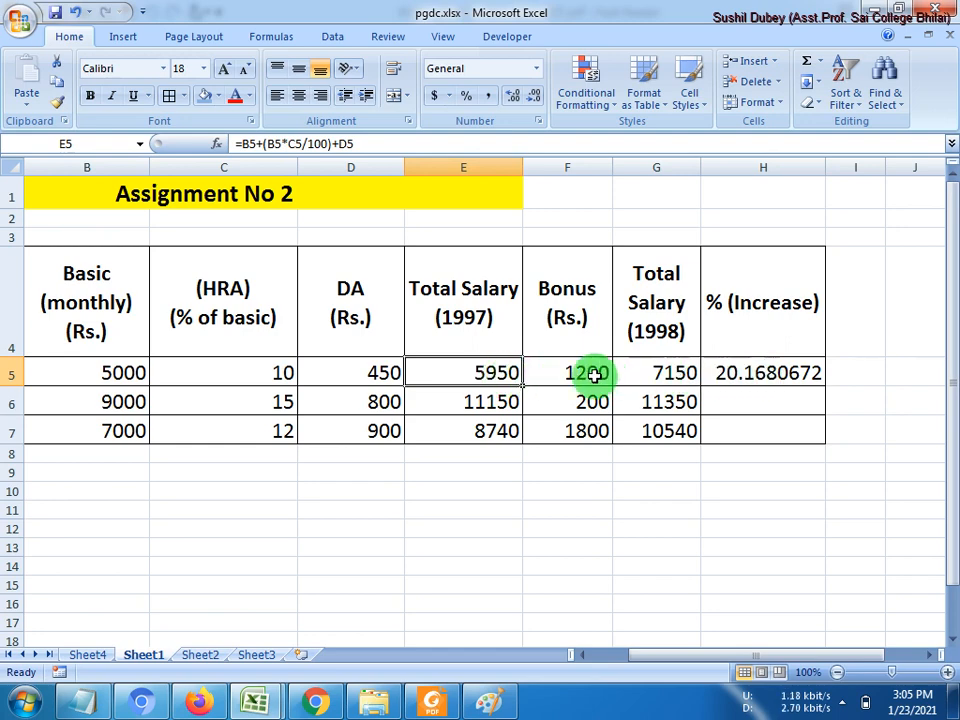
{"action": "left_click", "coordinate": [747, 377]}
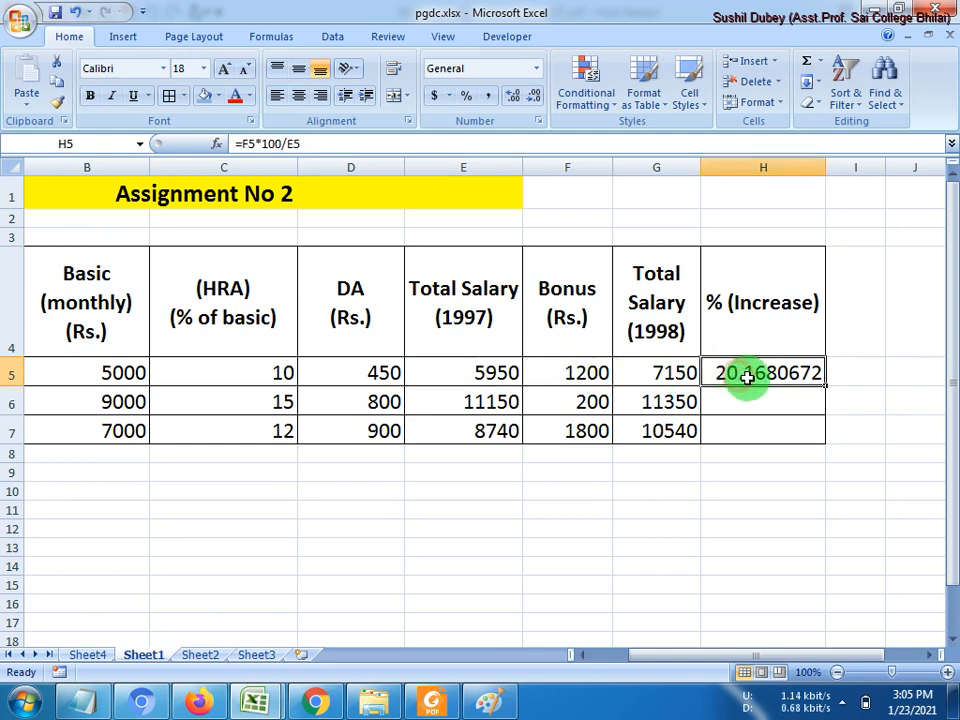
{"action": "double_click", "coordinate": [824, 386]}
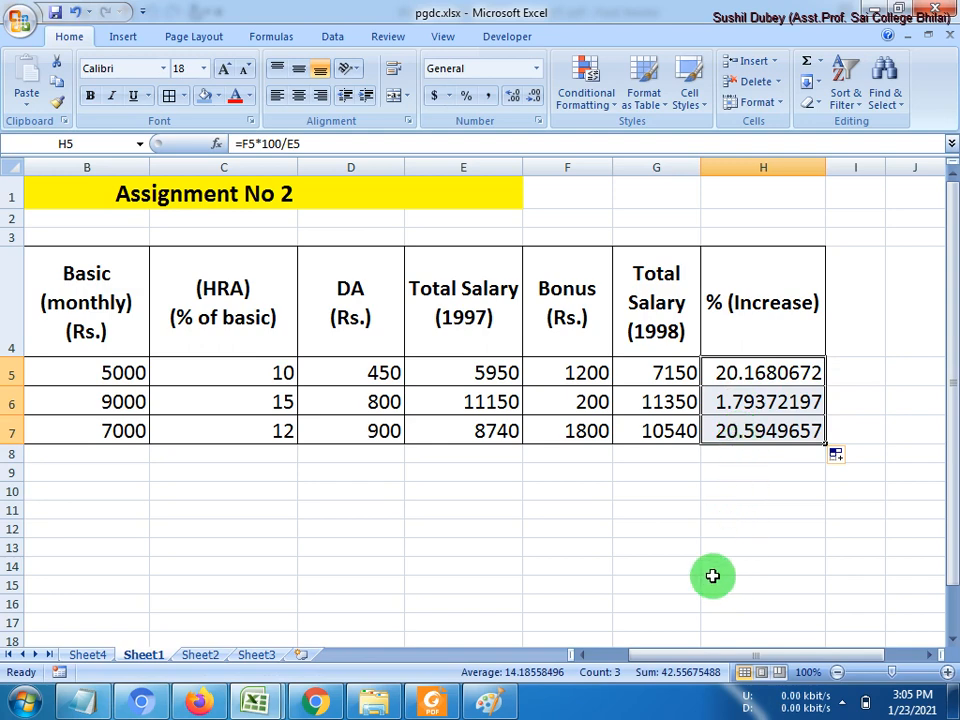
Step: Review the percentage increase formula in H5 and switch to the PDF in Foxit Reader to recheck the salary tasks
{"action": "mouse_move", "coordinate": [698, 658]}
{"action": "left_mouse_down"}
{"action": "mouse_move", "coordinate": [670, 660]}
{"action": "mouse_move", "coordinate": [690, 658]}
{"action": "left_mouse_up"}
{"action": "left_click", "coordinate": [735, 370]}
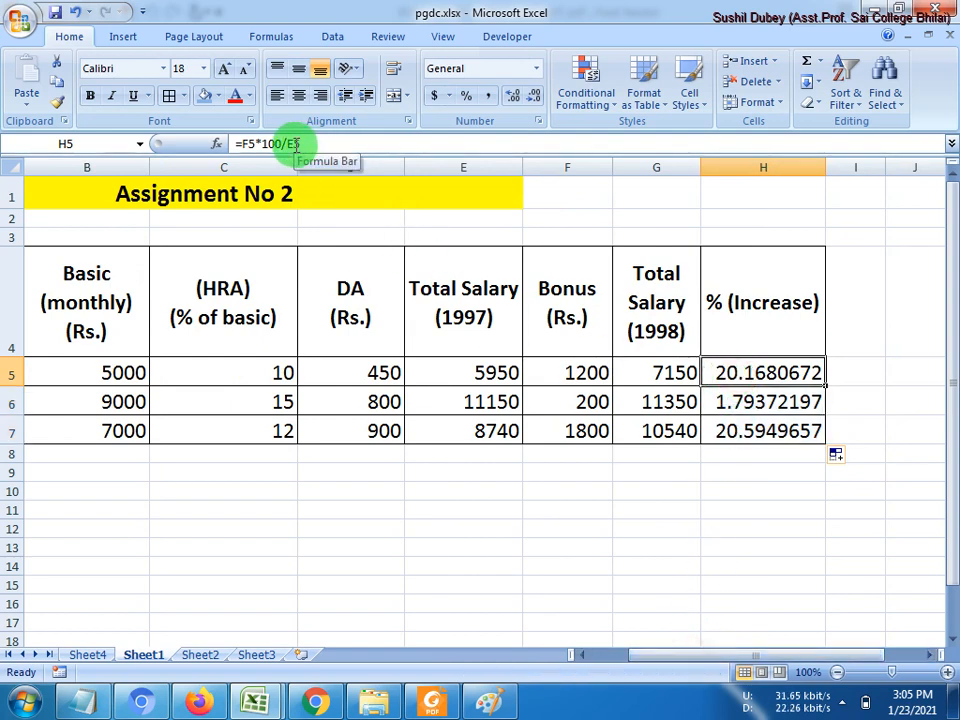
{"action": "left_click", "coordinate": [432, 702]}
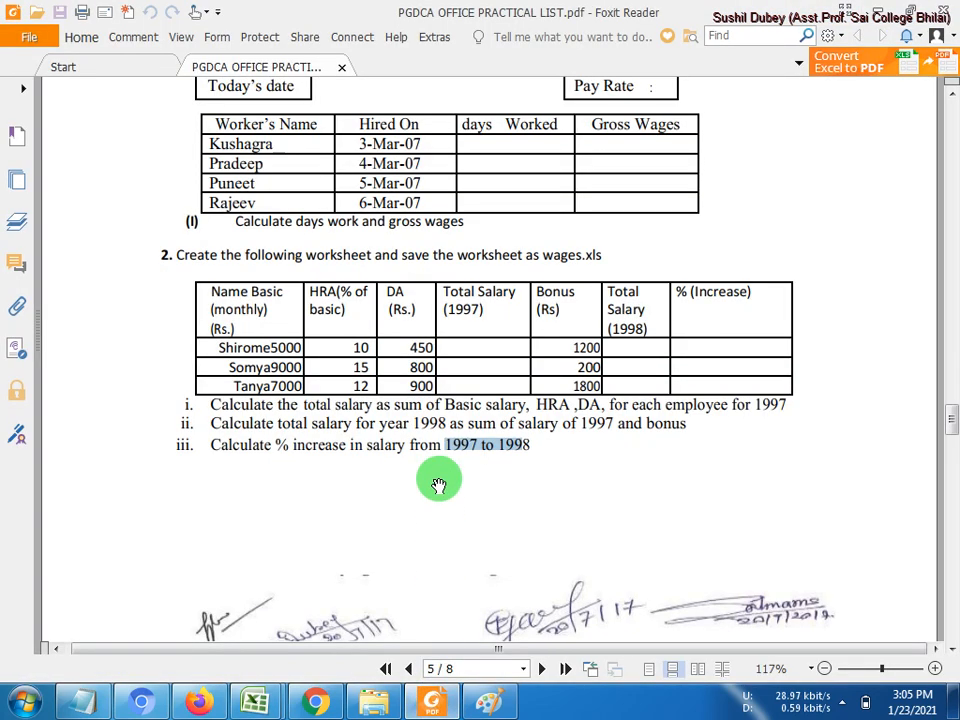